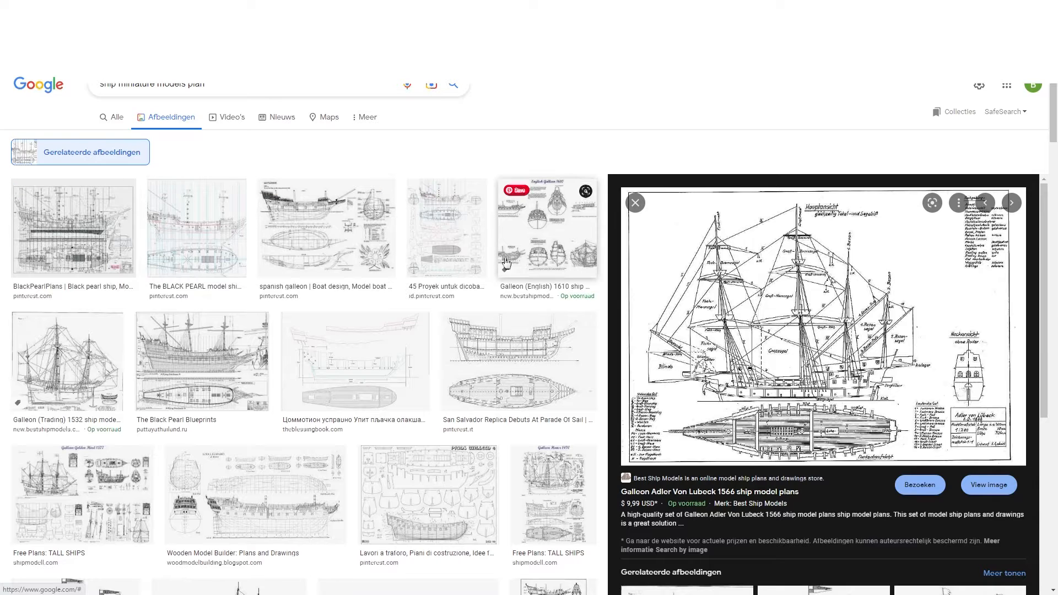
Step: Preview the San Salvador replica, Black Pearl blueprints and steep galleon rear deck plans
{"action": "left_click", "coordinate": [495, 377]}
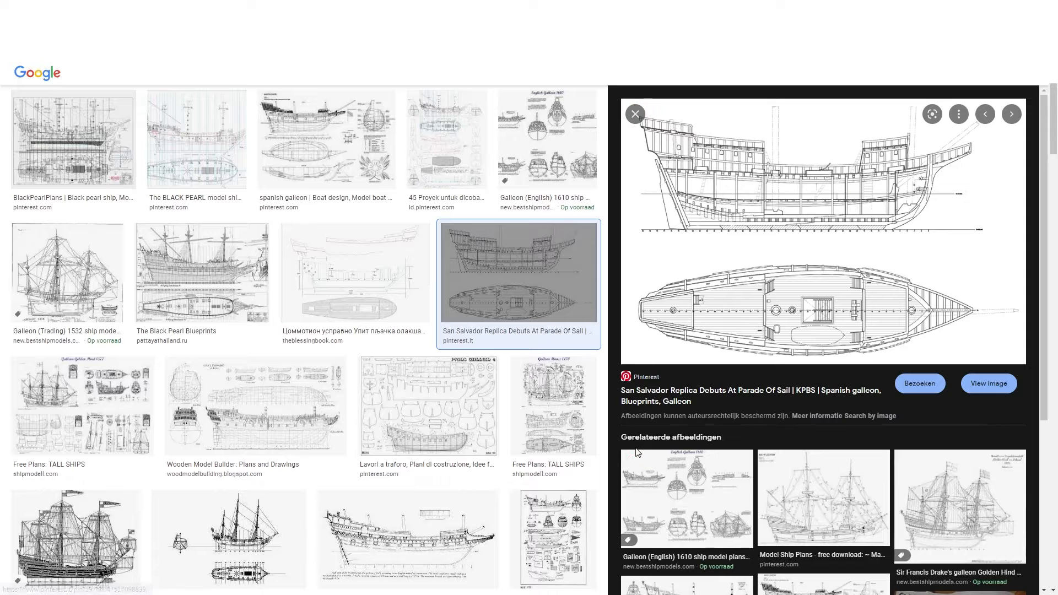
{"action": "left_click", "coordinate": [191, 311]}
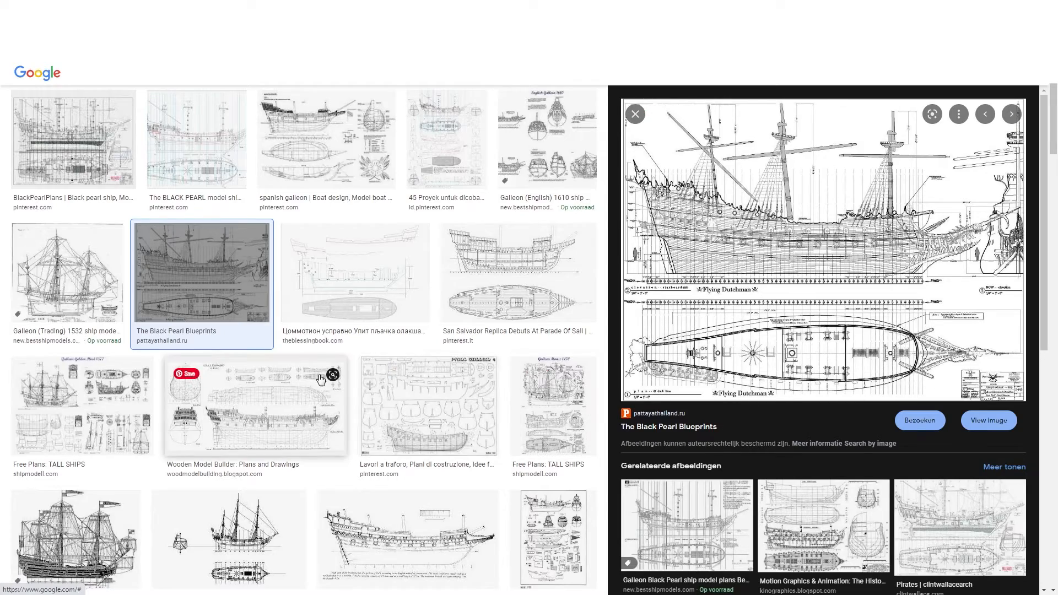
{"action": "scroll", "coordinate": [380, 399], "scroll_direction": "down", "scroll_amount": 3}
{"action": "scroll", "coordinate": [321, 379], "scroll_direction": "down", "scroll_amount": 2}
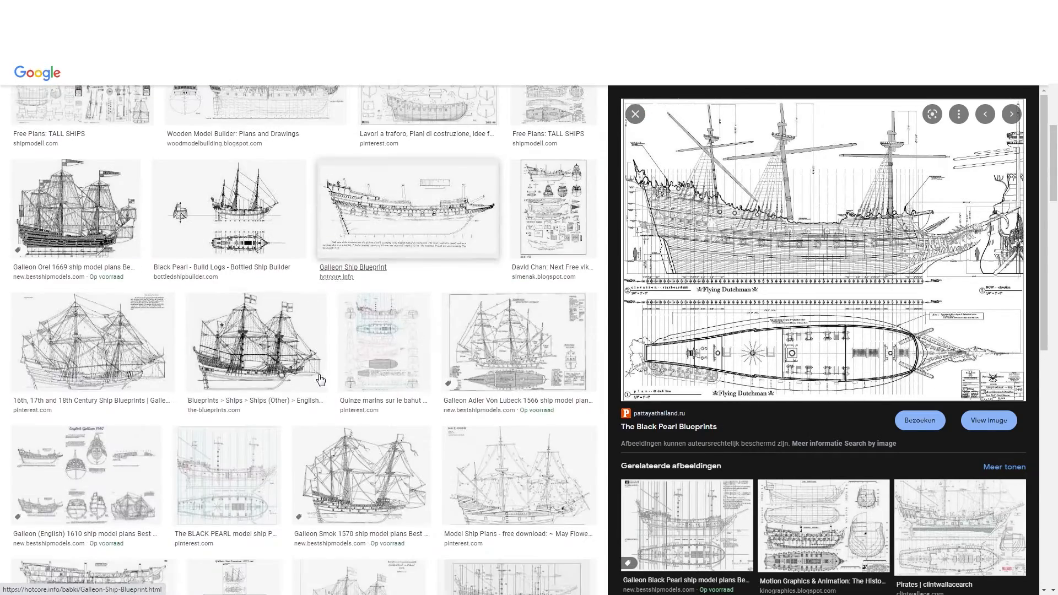
{"action": "scroll", "coordinate": [348, 376], "scroll_direction": "down", "scroll_amount": 2}
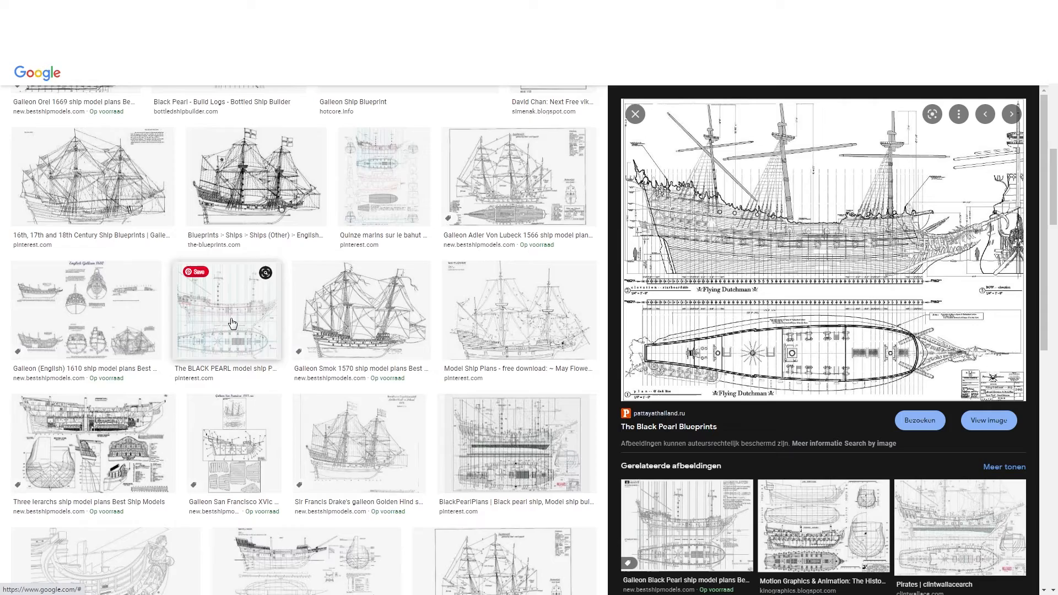
{"action": "scroll", "coordinate": [233, 323], "scroll_direction": "down", "scroll_amount": 1}
{"action": "scroll", "coordinate": [232, 323], "scroll_direction": "down", "scroll_amount": 2}
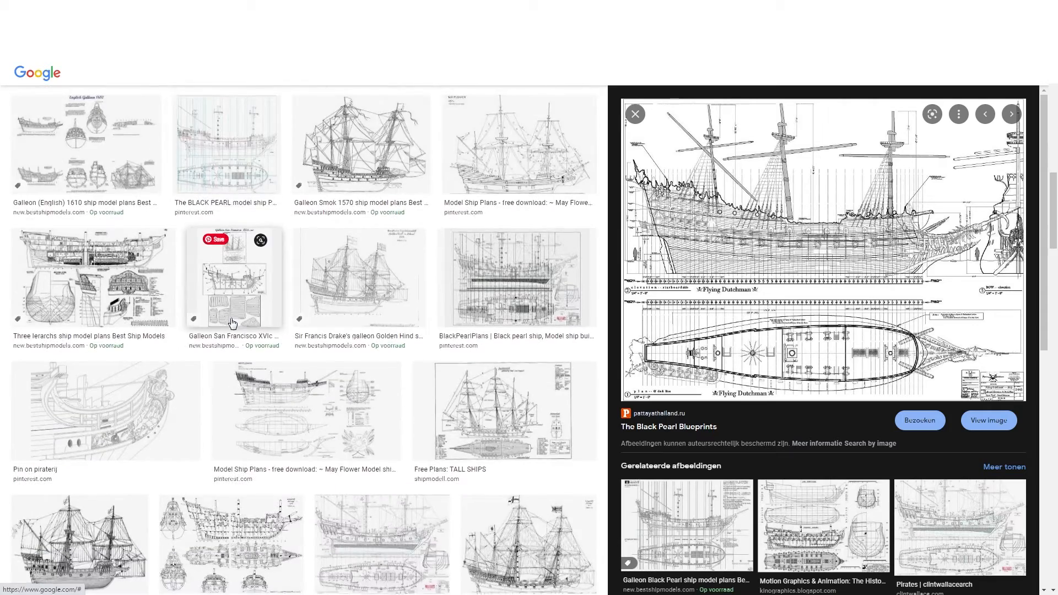
{"action": "scroll", "coordinate": [232, 323], "scroll_direction": "down", "scroll_amount": 2}
{"action": "left_click", "coordinate": [285, 448]}
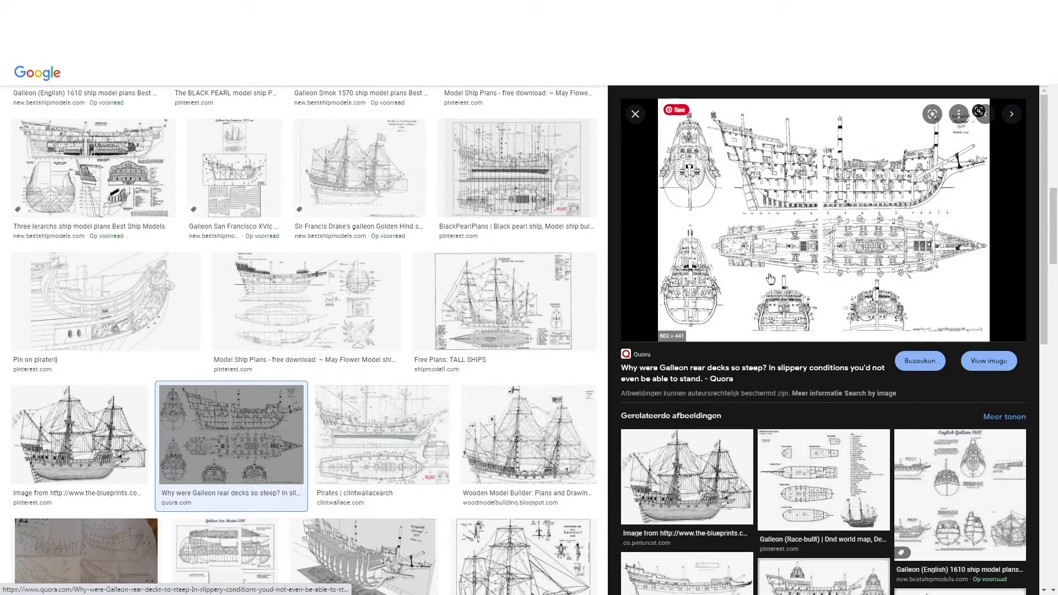
{"action": "scroll", "coordinate": [180, 303], "scroll_direction": "down", "scroll_amount": 2}
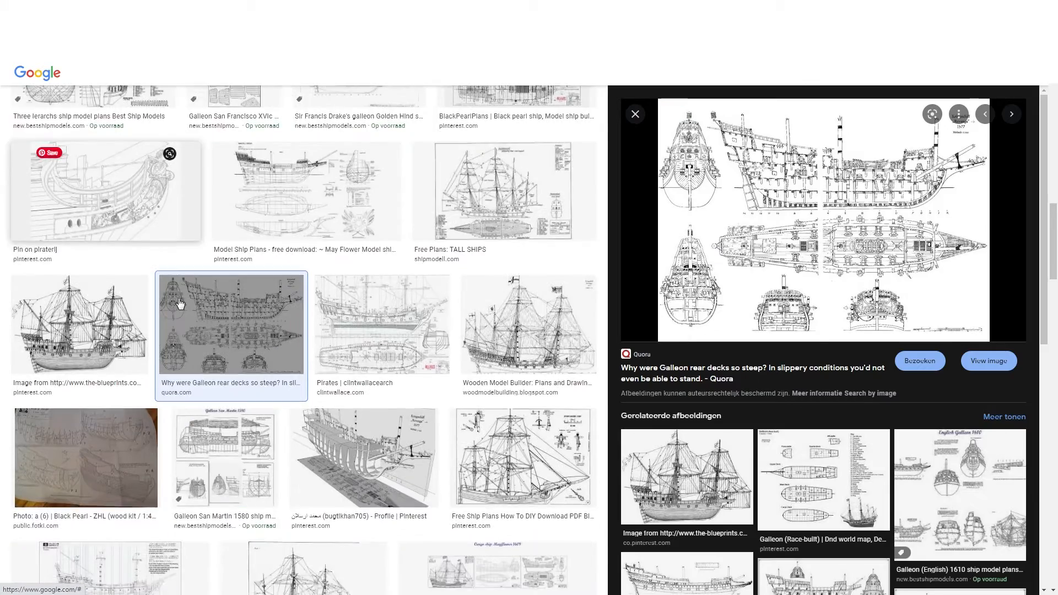
{"action": "scroll", "coordinate": [180, 303], "scroll_direction": "down", "scroll_amount": 2}
{"action": "scroll", "coordinate": [180, 303], "scroll_direction": "down", "scroll_amount": 2}
{"action": "scroll", "coordinate": [180, 304], "scroll_direction": "down", "scroll_amount": 1}
{"action": "scroll", "coordinate": [181, 304], "scroll_direction": "down", "scroll_amount": 2}
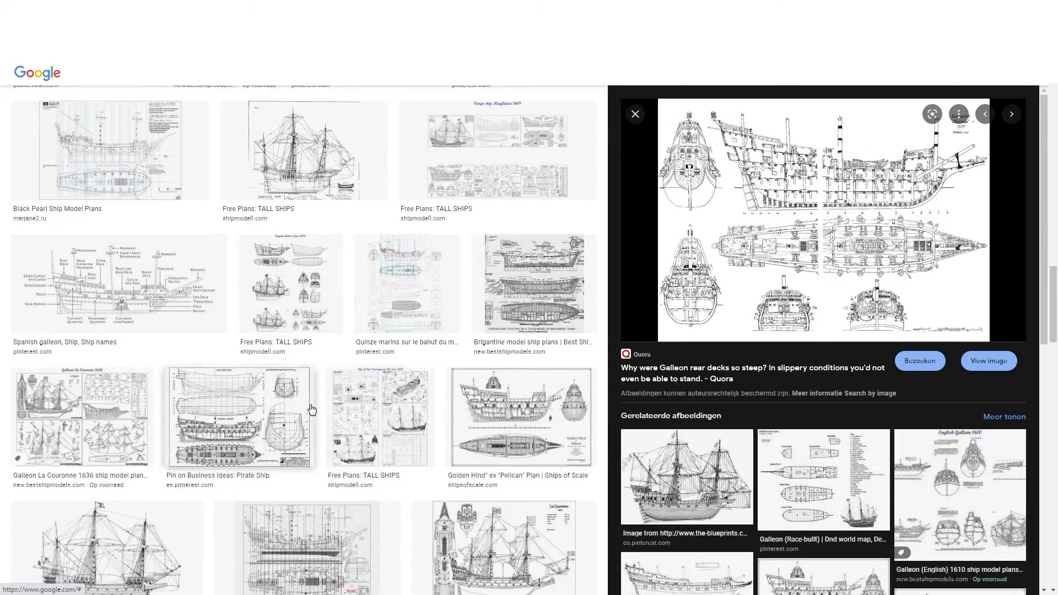
{"action": "scroll", "coordinate": [312, 408], "scroll_direction": "down", "scroll_amount": 2}
{"action": "scroll", "coordinate": [312, 407], "scroll_direction": "down", "scroll_amount": 2}
{"action": "scroll", "coordinate": [323, 402], "scroll_direction": "down", "scroll_amount": 1}
{"action": "scroll", "coordinate": [328, 399], "scroll_direction": "down", "scroll_amount": 2}
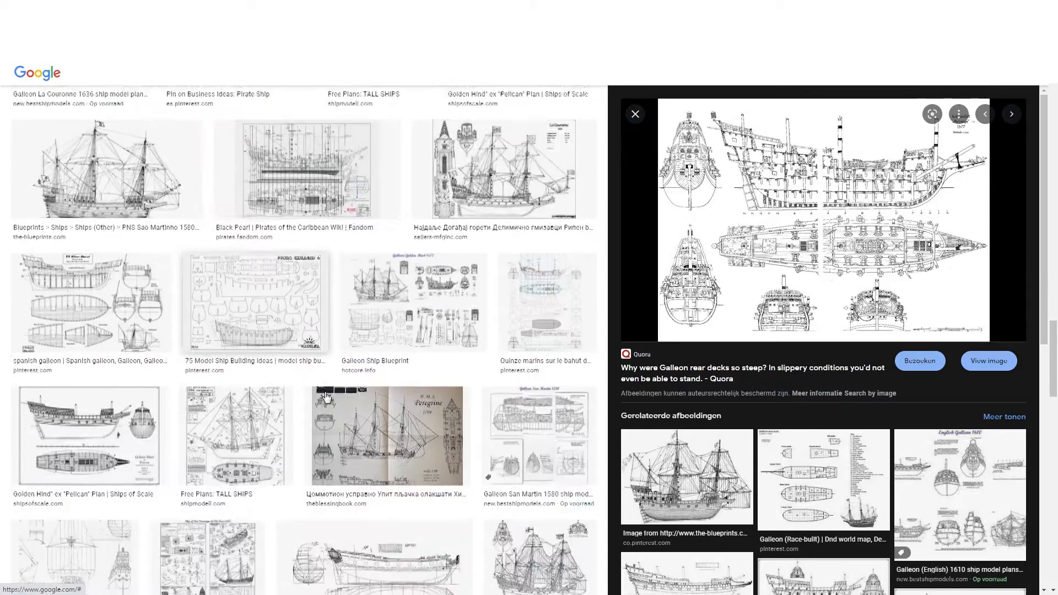
{"action": "scroll", "coordinate": [328, 400], "scroll_direction": "down", "scroll_amount": 1}
{"action": "scroll", "coordinate": [328, 399], "scroll_direction": "down", "scroll_amount": 2}
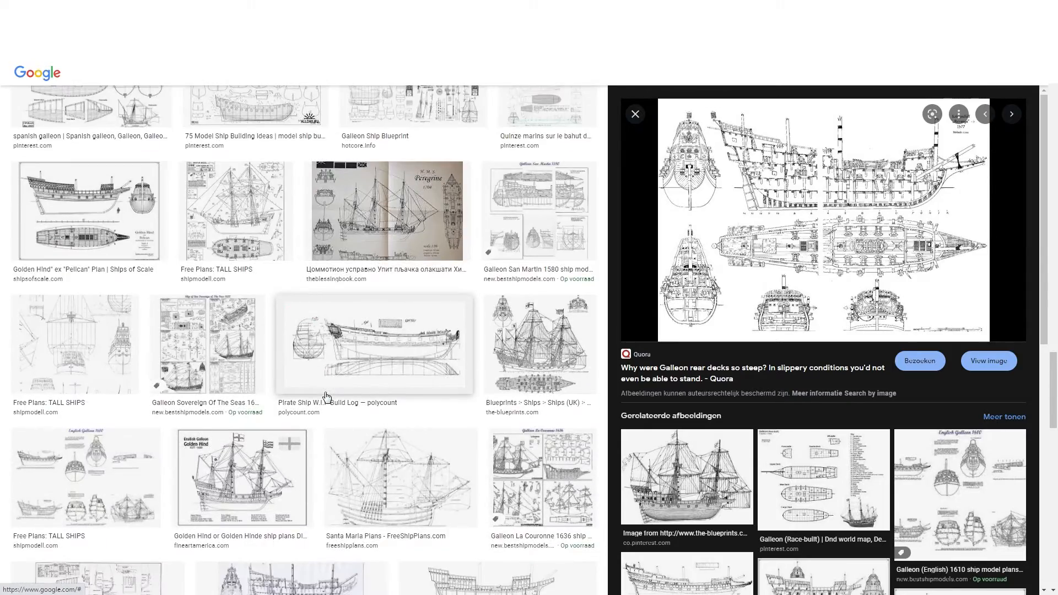
{"action": "scroll", "coordinate": [325, 399], "scroll_direction": "down", "scroll_amount": 2}
{"action": "scroll", "coordinate": [325, 398], "scroll_direction": "down", "scroll_amount": 2}
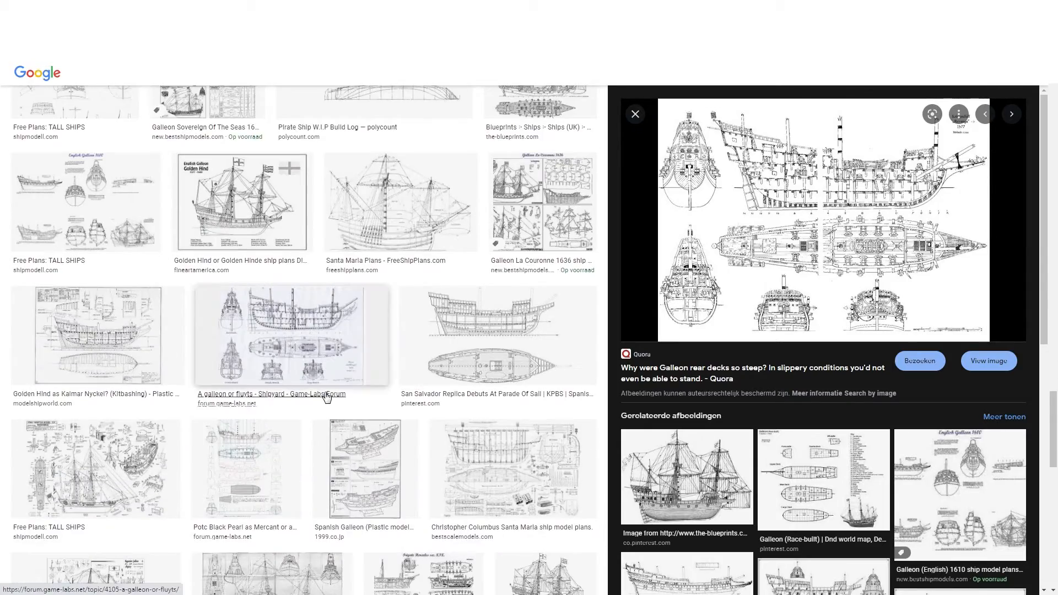
{"action": "scroll", "coordinate": [328, 400], "scroll_direction": "down", "scroll_amount": 1}
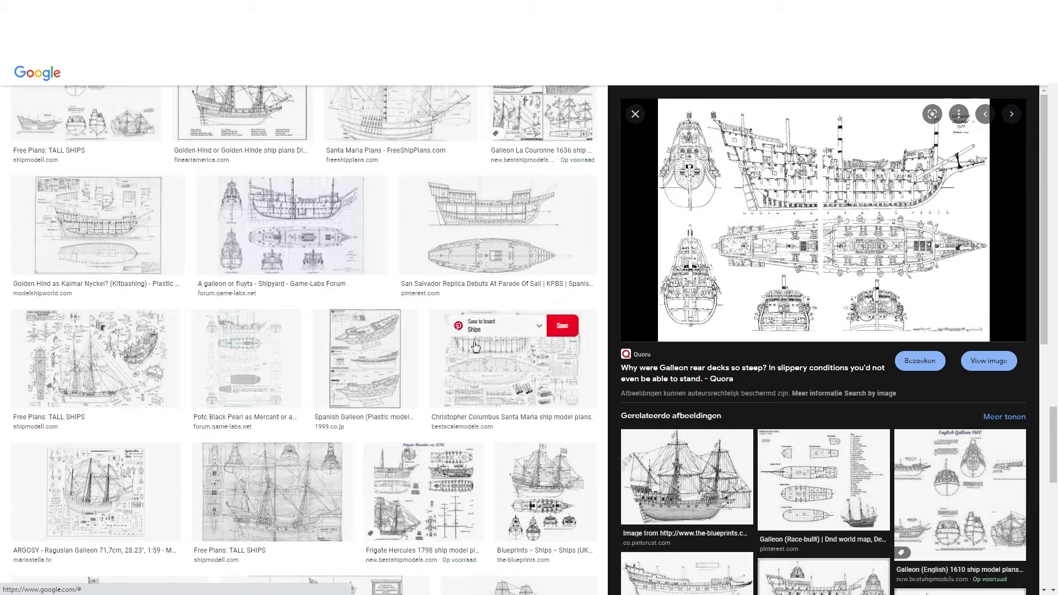
Step: Preview the Santa Maria and Nina Caravel plans, then the 16th–18th Century Ship Blueprints
{"action": "left_click", "coordinate": [502, 370]}
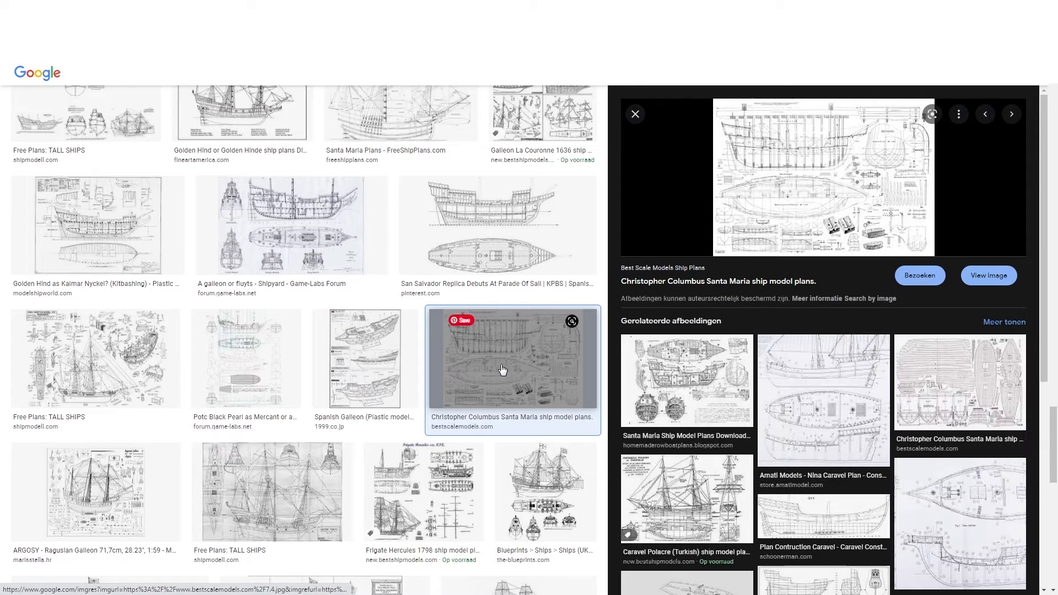
{"action": "left_click", "coordinate": [796, 410]}
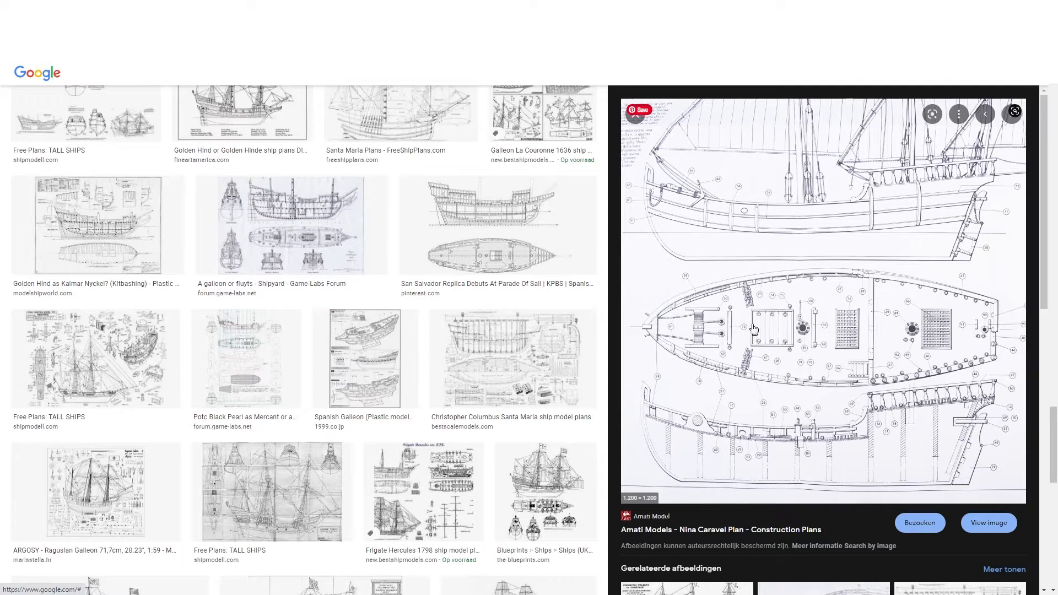
{"action": "scroll", "coordinate": [752, 328], "scroll_direction": "down", "scroll_amount": 3}
{"action": "scroll", "coordinate": [753, 328], "scroll_direction": "down", "scroll_amount": 2}
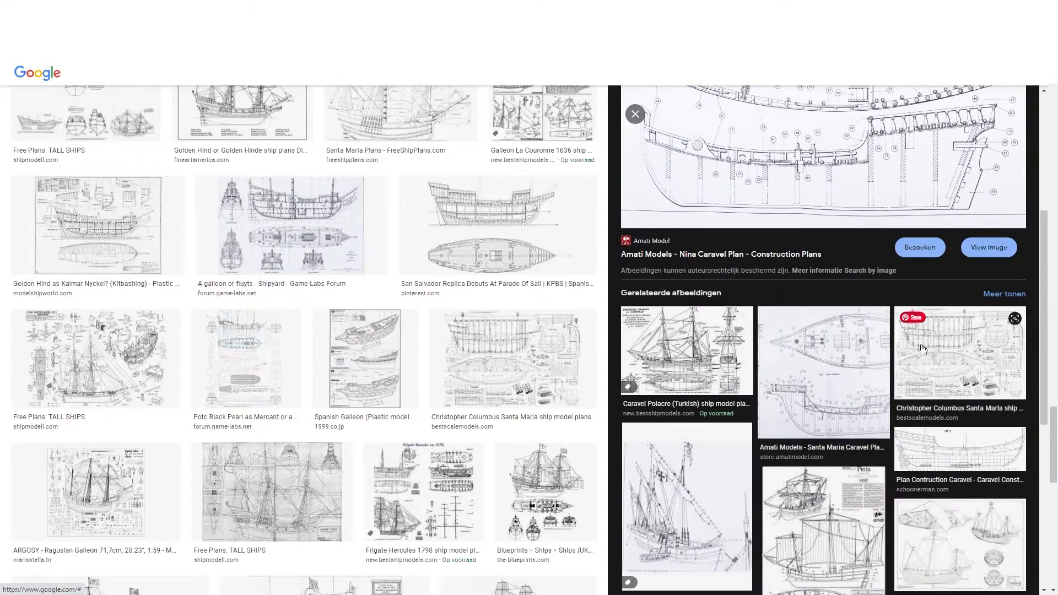
{"action": "scroll", "coordinate": [923, 348], "scroll_direction": "down", "scroll_amount": 4}
{"action": "left_click", "coordinate": [844, 321]}
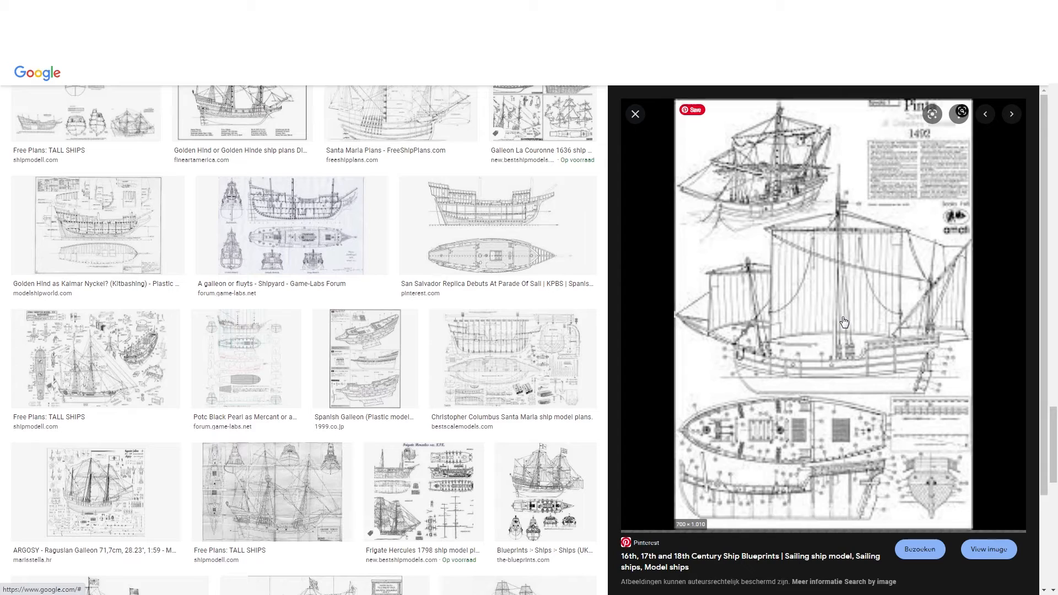
{"action": "scroll", "coordinate": [844, 320], "scroll_direction": "down", "scroll_amount": 3}
{"action": "scroll", "coordinate": [765, 189], "scroll_direction": "down", "scroll_amount": 3}
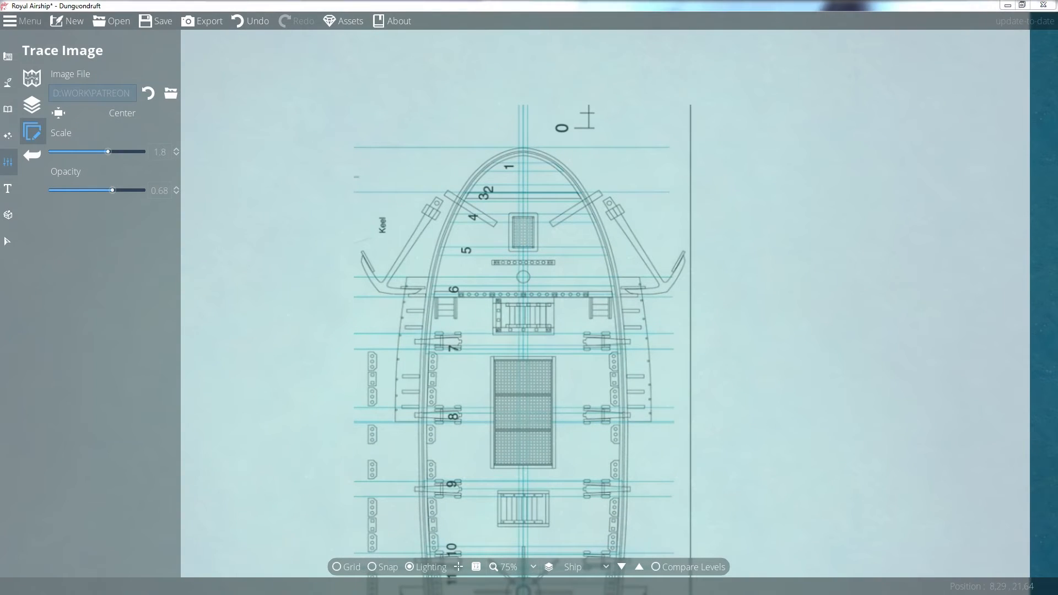
{"action": "scroll", "coordinate": [567, 420], "scroll_direction": "down", "scroll_amount": 3}
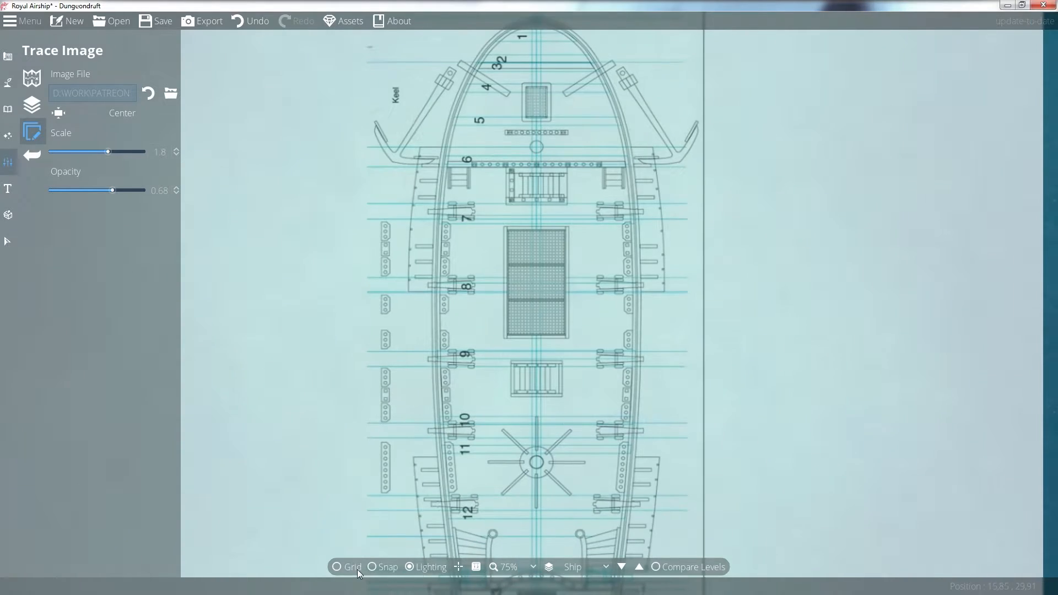
{"action": "scroll", "coordinate": [567, 421], "scroll_direction": "down", "scroll_amount": 5}
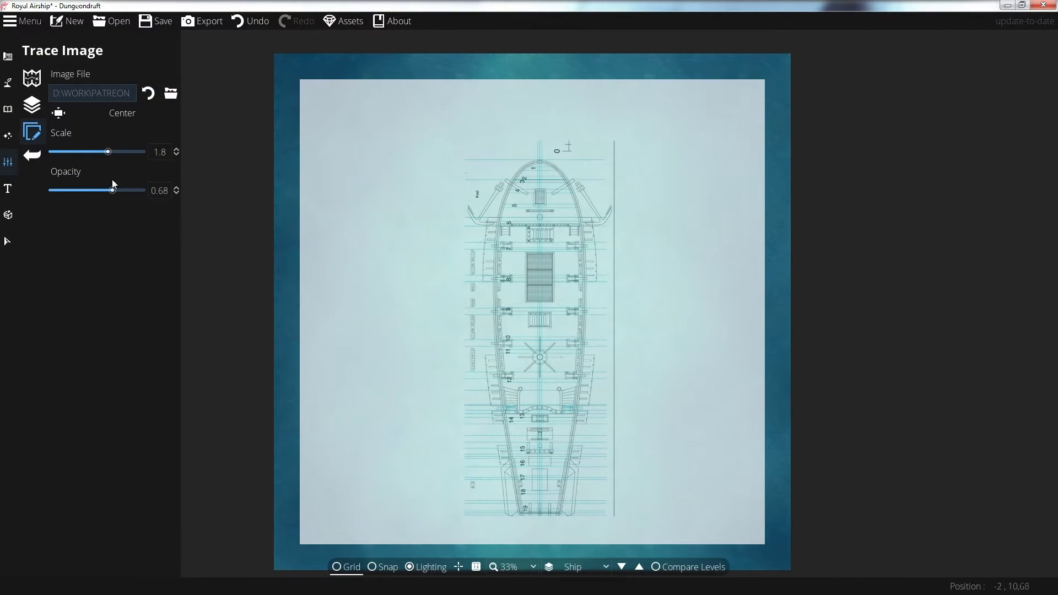
Step: Fade the trace image to 0.01 opacity and choose the Bluewater Light terrain texture
{"action": "mouse_move", "coordinate": [112, 190]}
{"action": "left_mouse_down"}
{"action": "mouse_move", "coordinate": [145, 191]}
{"action": "mouse_move", "coordinate": [49, 190]}
{"action": "left_mouse_up"}
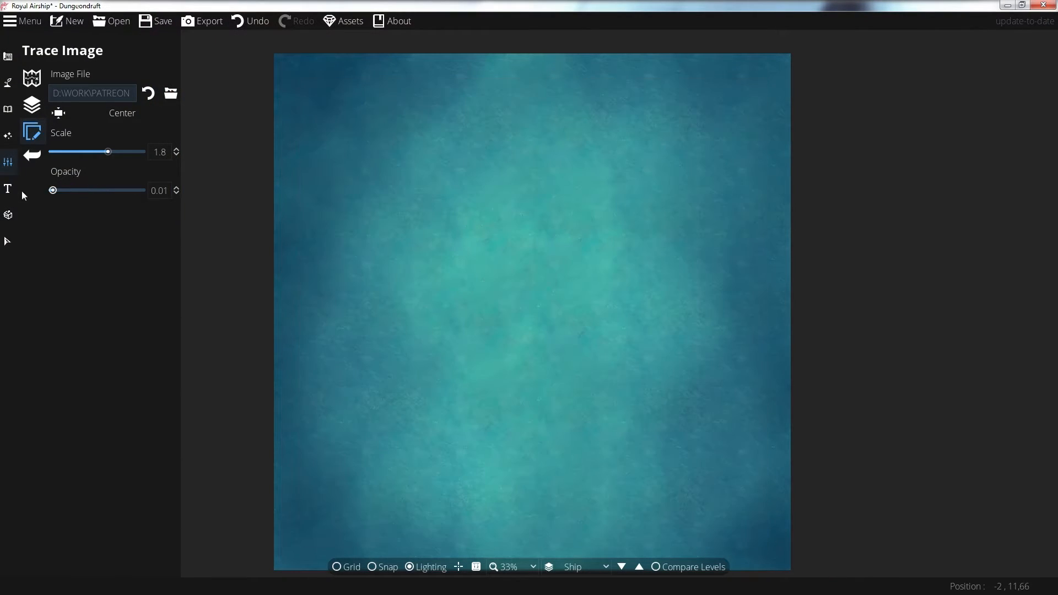
{"action": "left_click", "coordinate": [8, 80]}
{"action": "left_click", "coordinate": [53, 78]}
{"action": "left_click", "coordinate": [103, 255]}
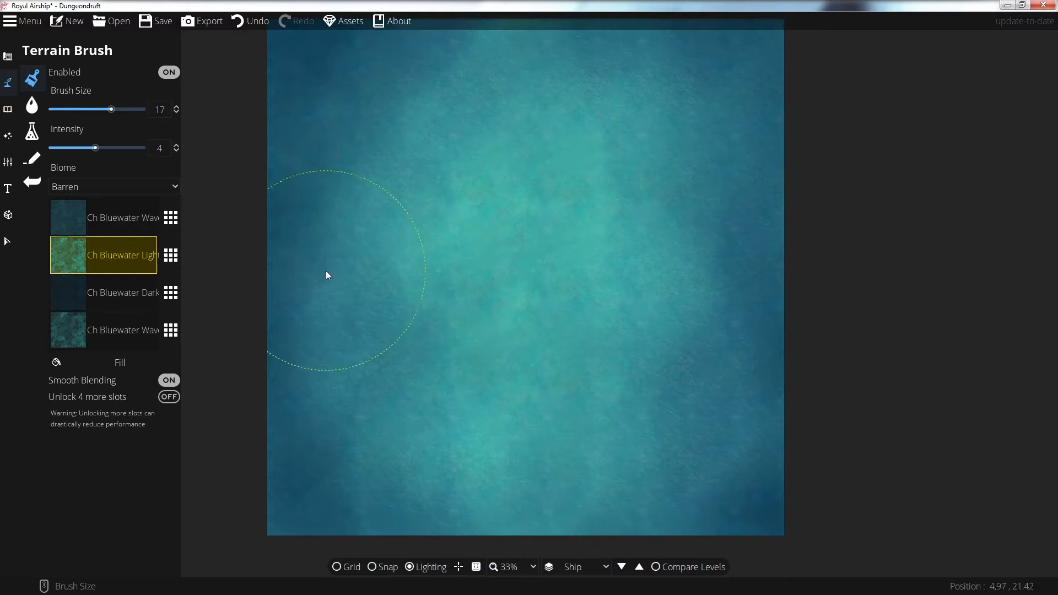
{"action": "scroll", "coordinate": [570, 228], "scroll_direction": "down", "scroll_amount": 1}
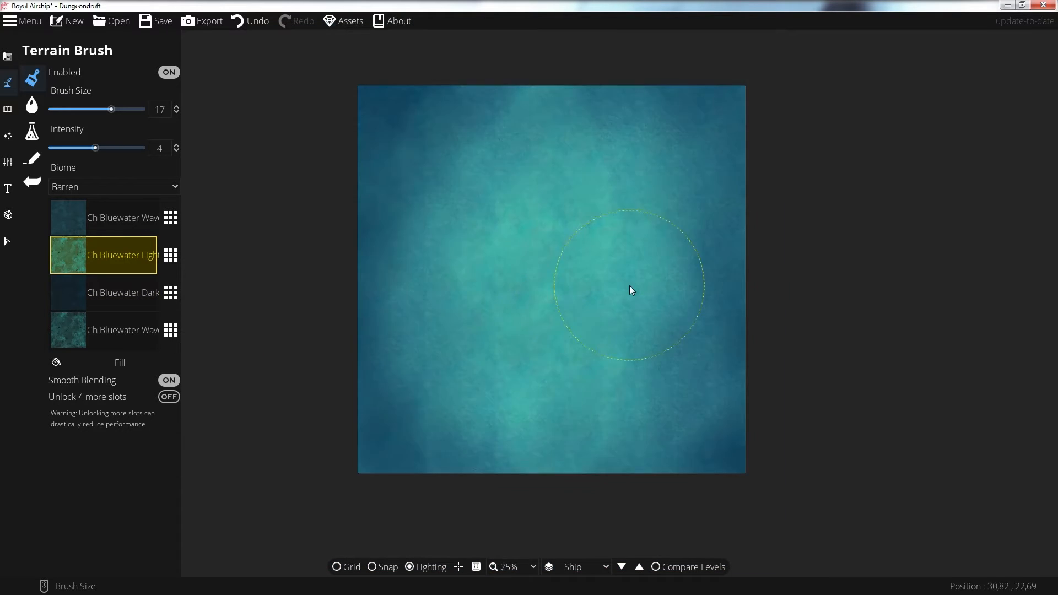
{"action": "scroll", "coordinate": [491, 329], "scroll_direction": "up", "scroll_amount": 1}
{"action": "left_click", "coordinate": [7, 161]}
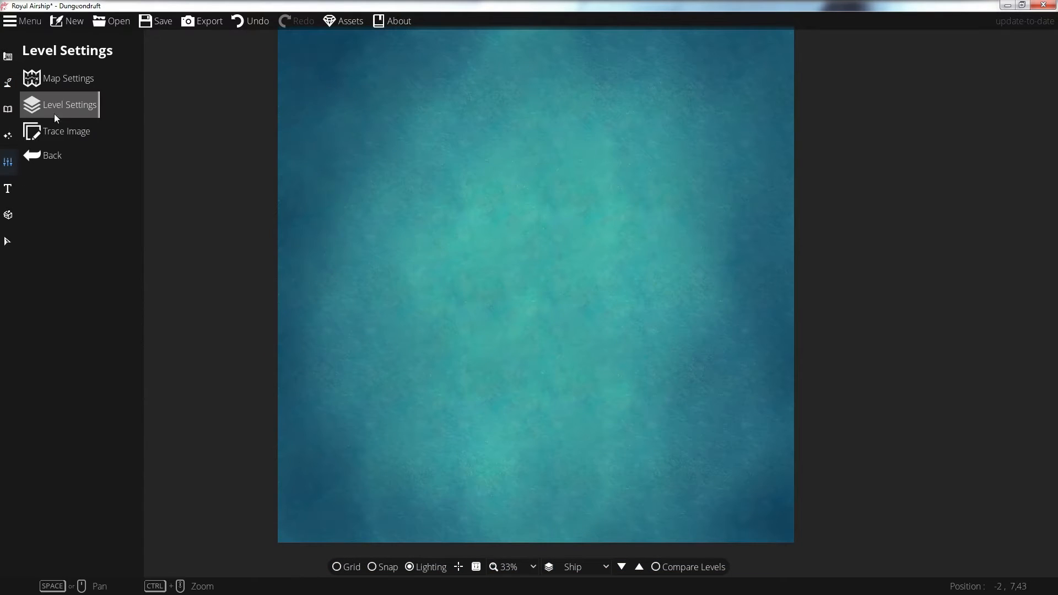
Step: Make the blueprint trace visible again and pick a dark wooden wall texture
{"action": "left_click", "coordinate": [58, 95]}
{"action": "left_click", "coordinate": [97, 190]}
{"action": "left_click", "coordinate": [10, 58]}
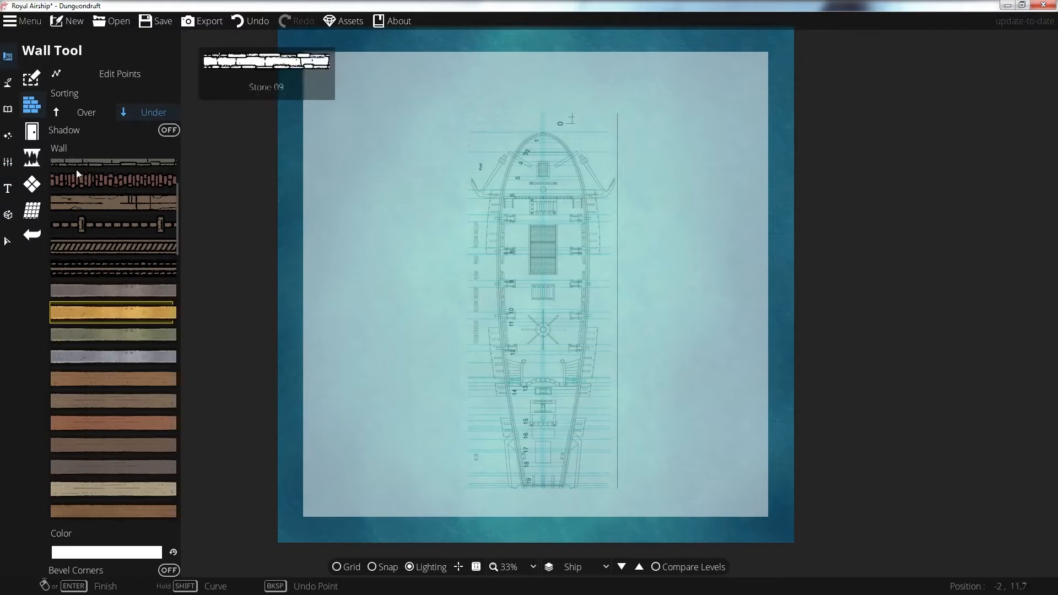
{"action": "left_click", "coordinate": [112, 467]}
{"action": "scroll", "coordinate": [530, 248], "scroll_direction": "up", "scroll_amount": 5}
Step: Turn on the grid and grid snapping and pan toward the ship's bow
{"action": "left_click", "coordinate": [351, 567]}
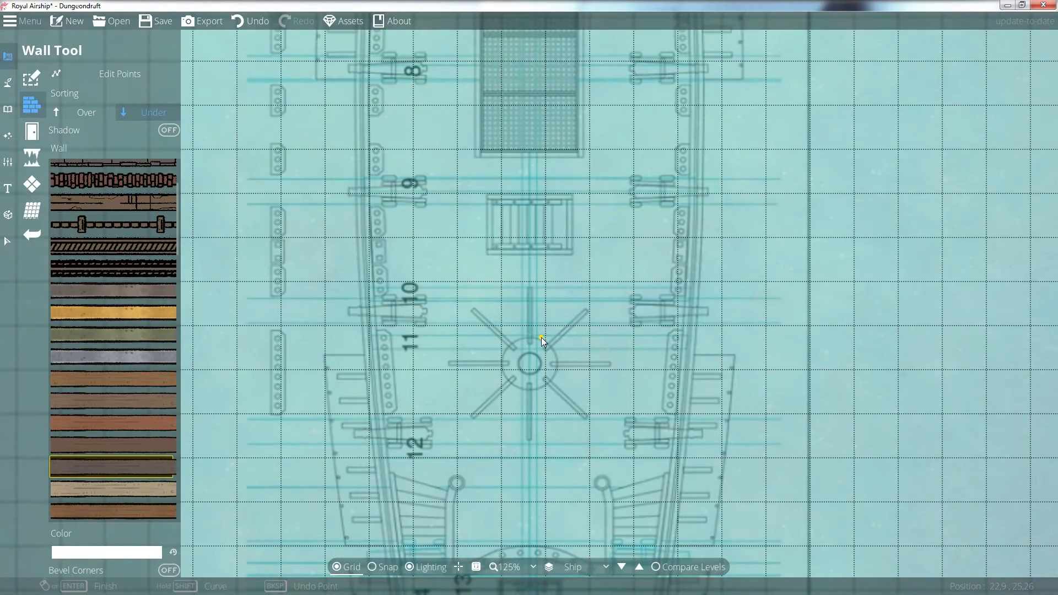
{"action": "left_click", "coordinate": [387, 568]}
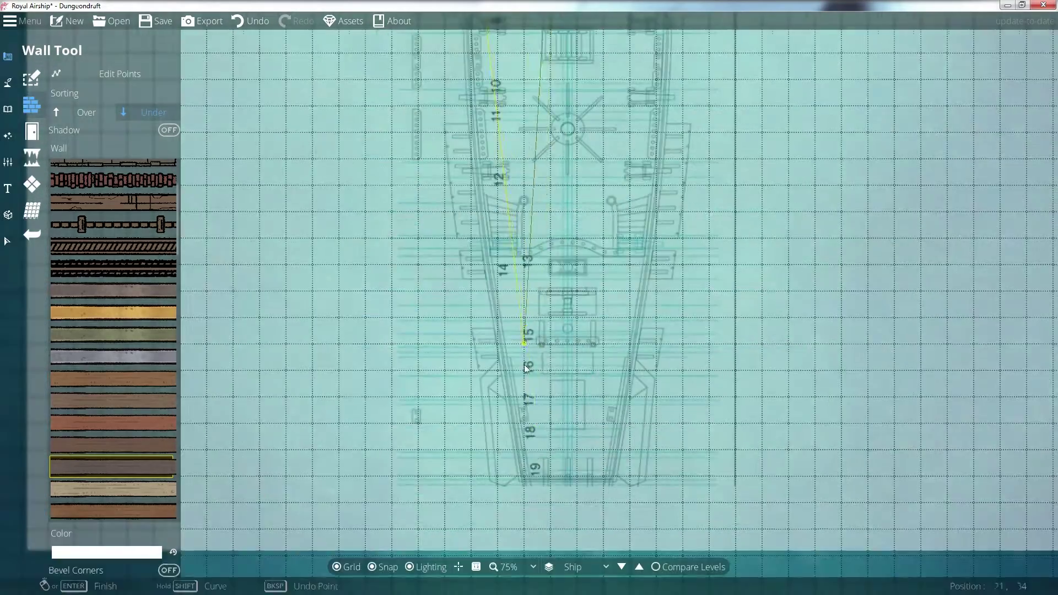
{"action": "scroll", "coordinate": [527, 370], "scroll_direction": "down", "scroll_amount": 2}
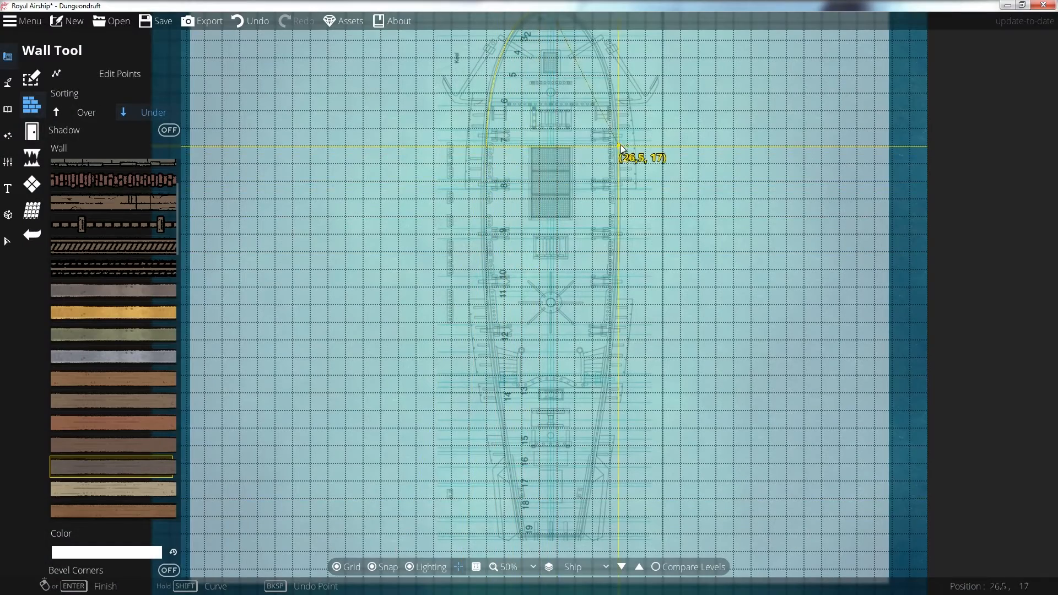
{"action": "left_click_drag", "start_coordinate": [619, 150], "coordinate": [622, 233]}
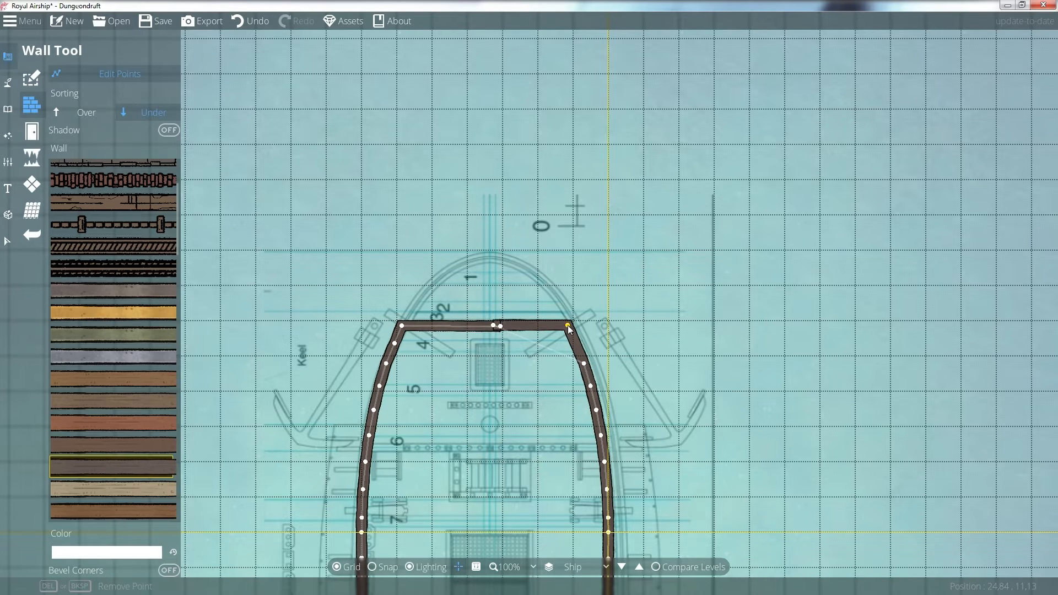
{"action": "scroll", "coordinate": [570, 327], "scroll_direction": "up", "scroll_amount": 1}
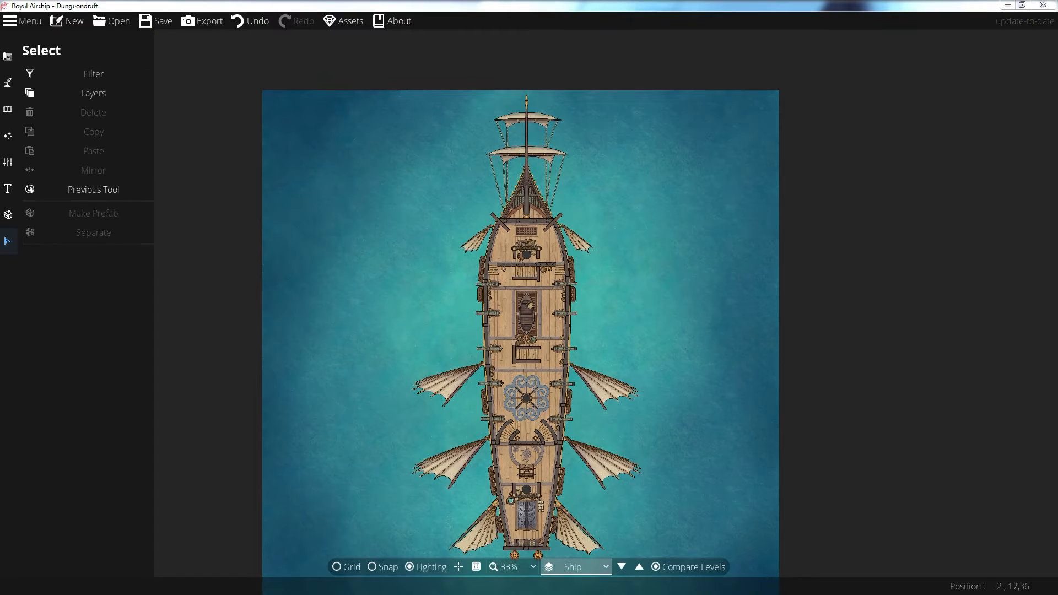
Step: Switch to the Sails level and inspect the dragon emblem on the sail
{"action": "left_click_drag", "start_coordinate": [500, 389], "coordinate": [518, 339]}
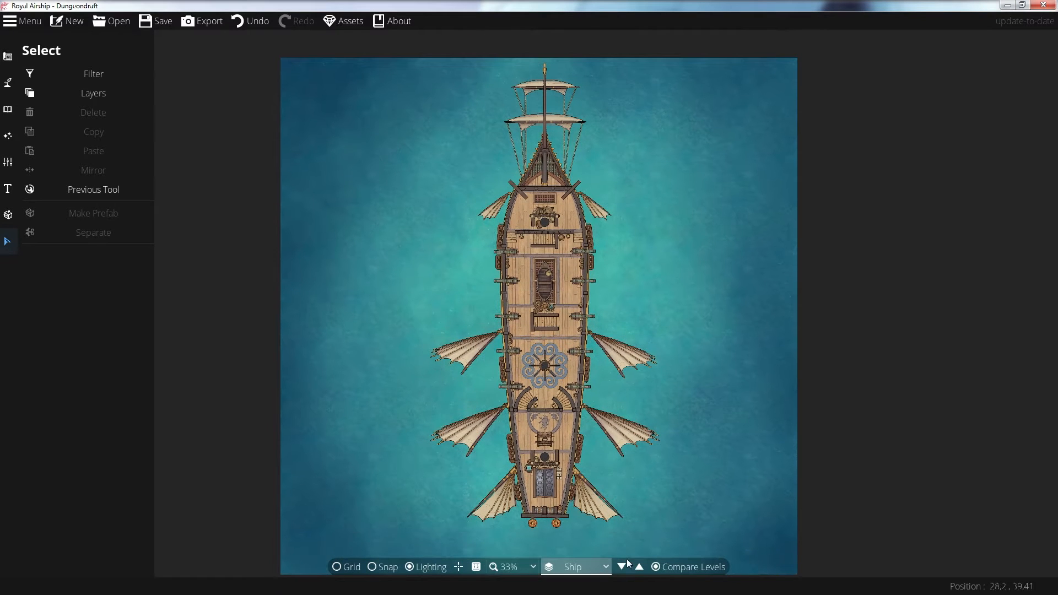
{"action": "left_click", "coordinate": [605, 567]}
{"action": "left_click", "coordinate": [599, 567]}
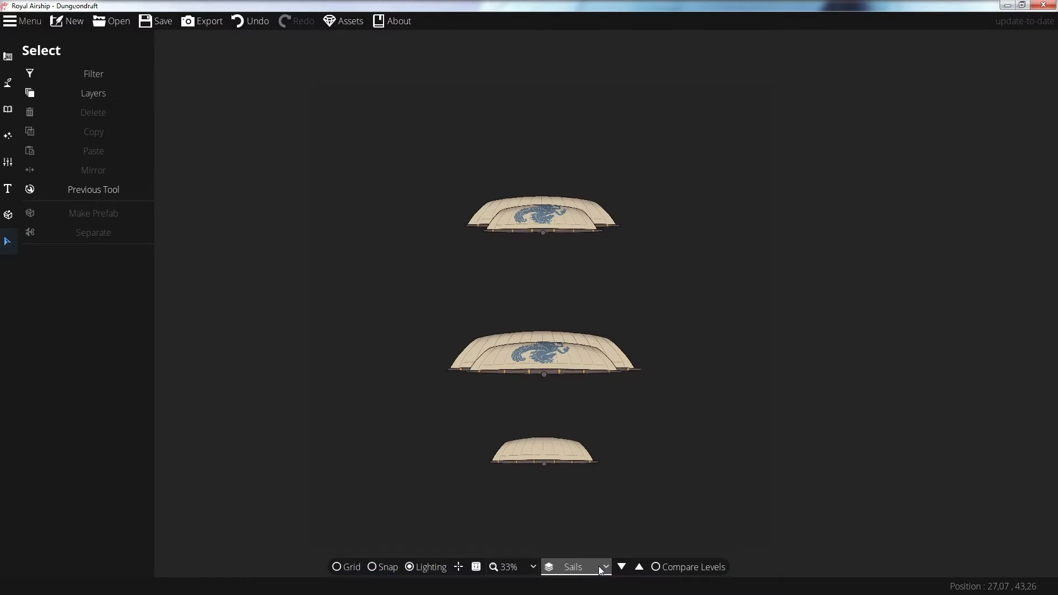
{"action": "scroll", "coordinate": [523, 346], "scroll_direction": "up", "scroll_amount": 3}
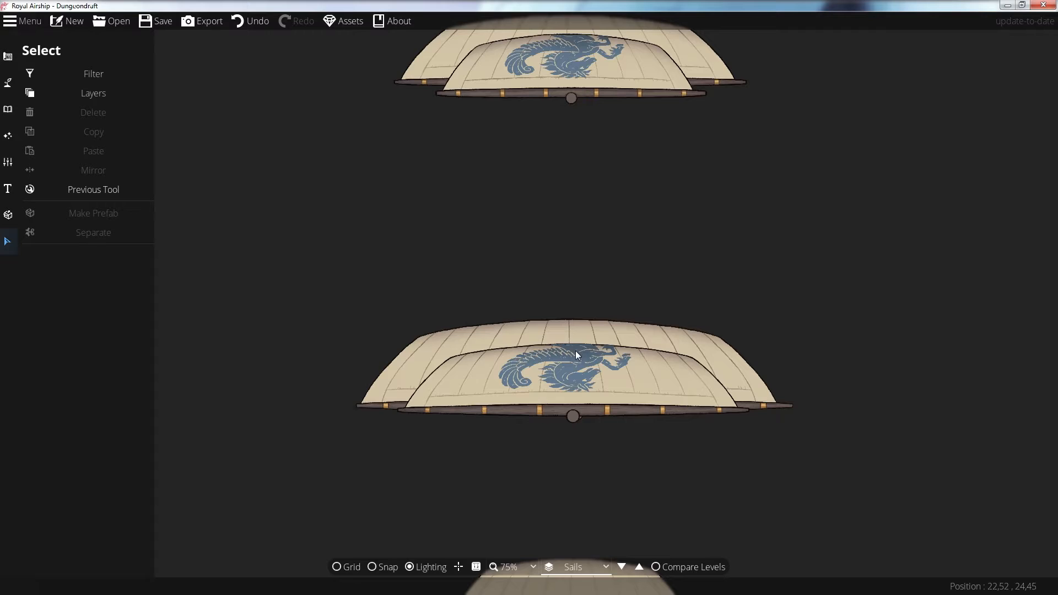
{"action": "scroll", "coordinate": [594, 376], "scroll_direction": "up", "scroll_amount": 2}
{"action": "left_click", "coordinate": [598, 338]}
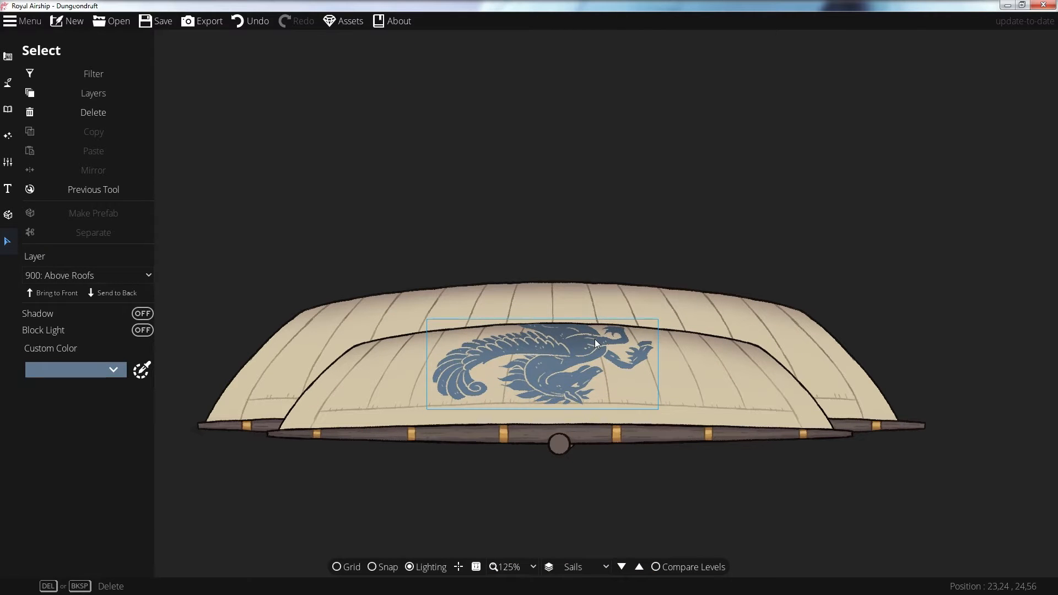
{"action": "key", "text": "Escape"}
{"action": "left_click", "coordinate": [596, 340]}
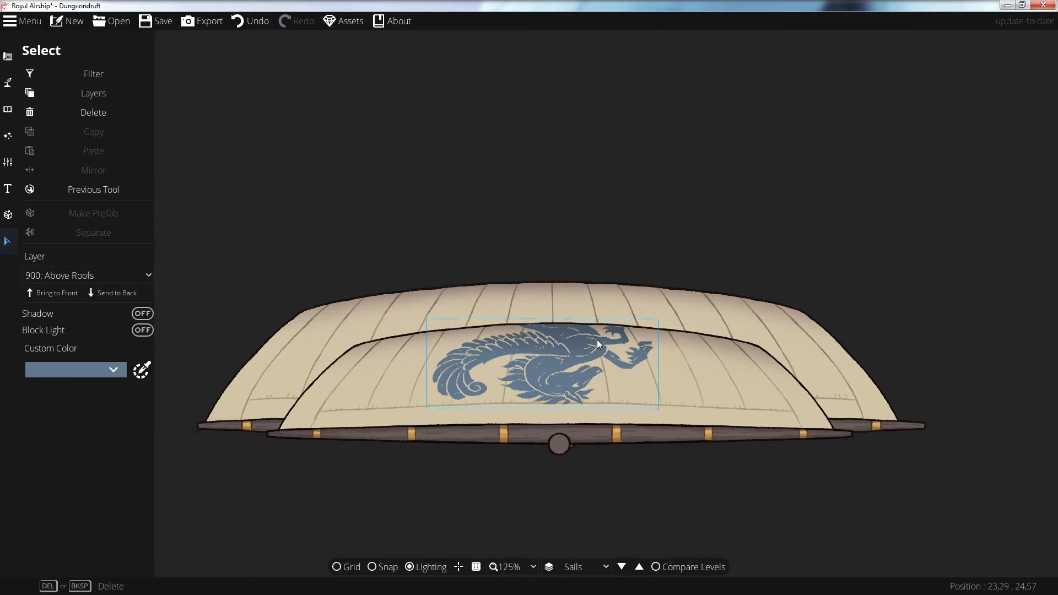
{"action": "key", "text": "Escape"}
{"action": "scroll", "coordinate": [676, 202], "scroll_direction": "down", "scroll_amount": 2}
{"action": "scroll", "coordinate": [676, 202], "scroll_direction": "down", "scroll_amount": 1}
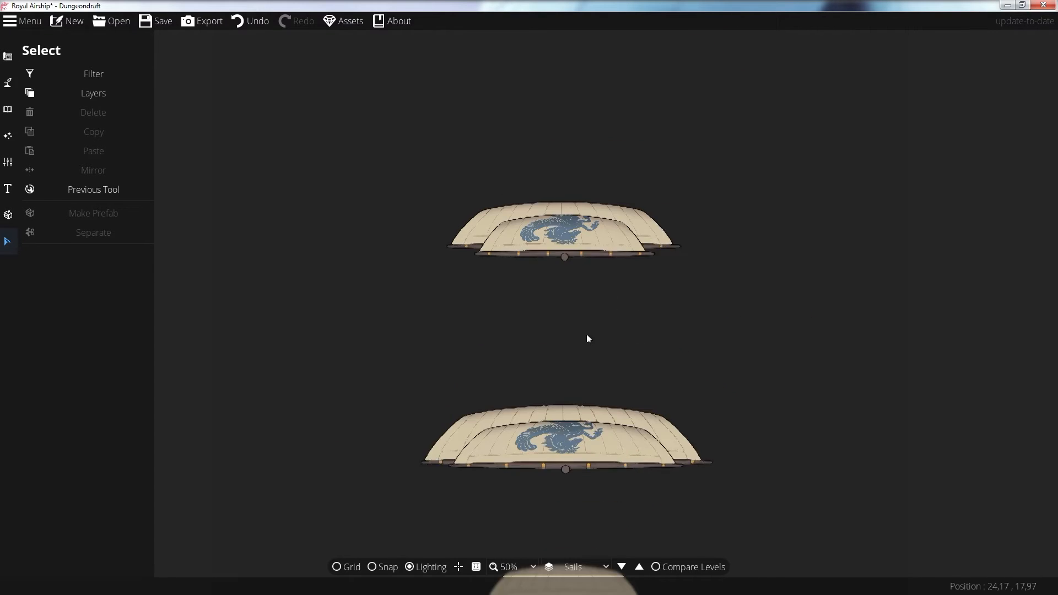
{"action": "scroll", "coordinate": [586, 334], "scroll_direction": "up", "scroll_amount": 1}
{"action": "scroll", "coordinate": [537, 286], "scroll_direction": "up", "scroll_amount": 1}
{"action": "scroll", "coordinate": [561, 385], "scroll_direction": "down", "scroll_amount": 2}
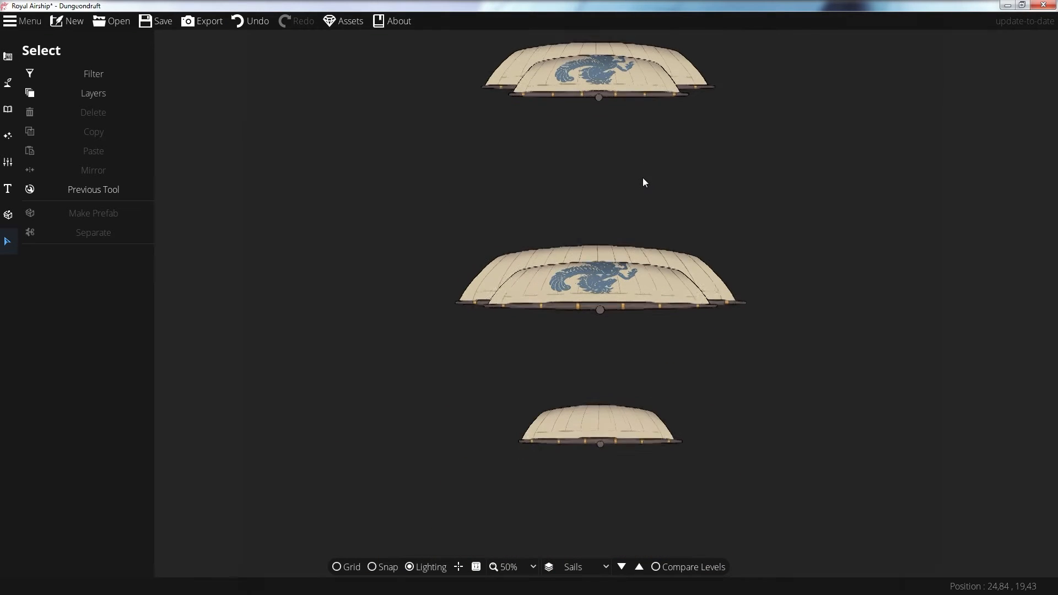
Step: Enable Compare Levels to overlay the airship beneath the three sail sets
{"action": "left_click_drag", "start_coordinate": [643, 178], "coordinate": [598, 249]}
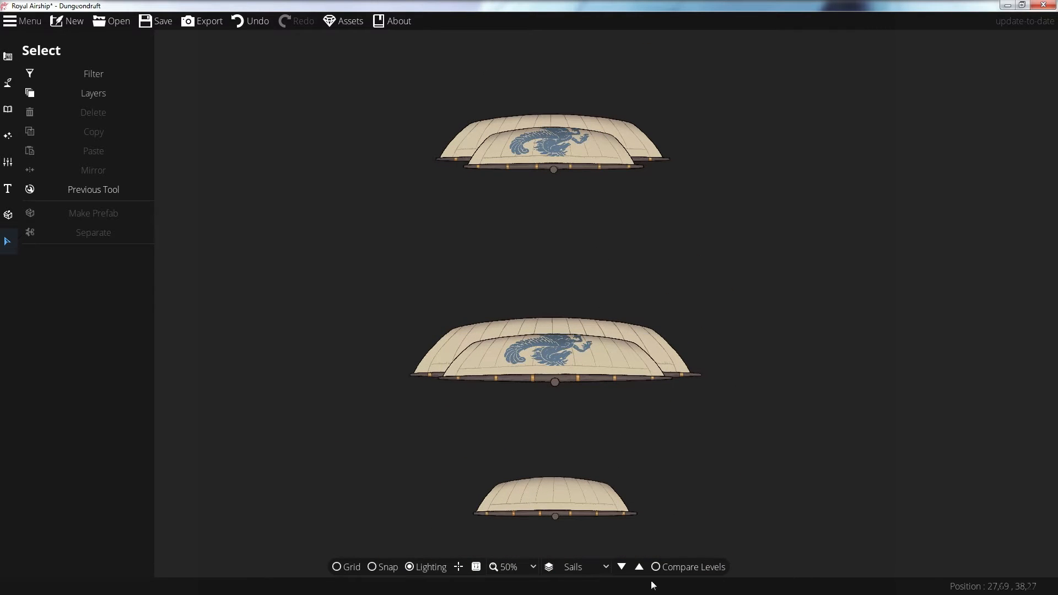
{"action": "left_click", "coordinate": [686, 568]}
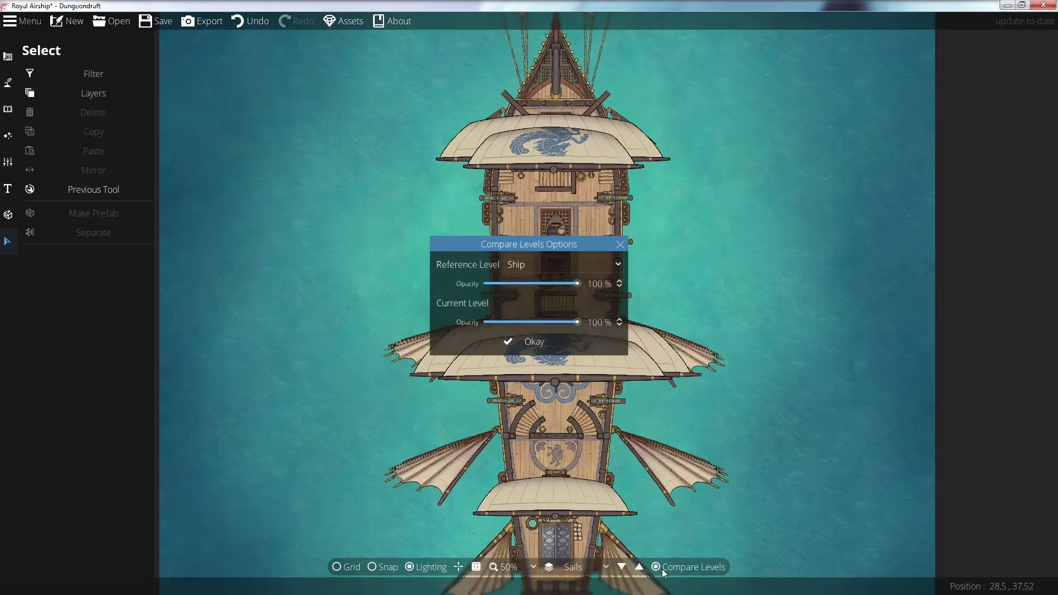
{"action": "left_click", "coordinate": [535, 344]}
{"action": "scroll", "coordinate": [679, 240], "scroll_direction": "down", "scroll_amount": 5}
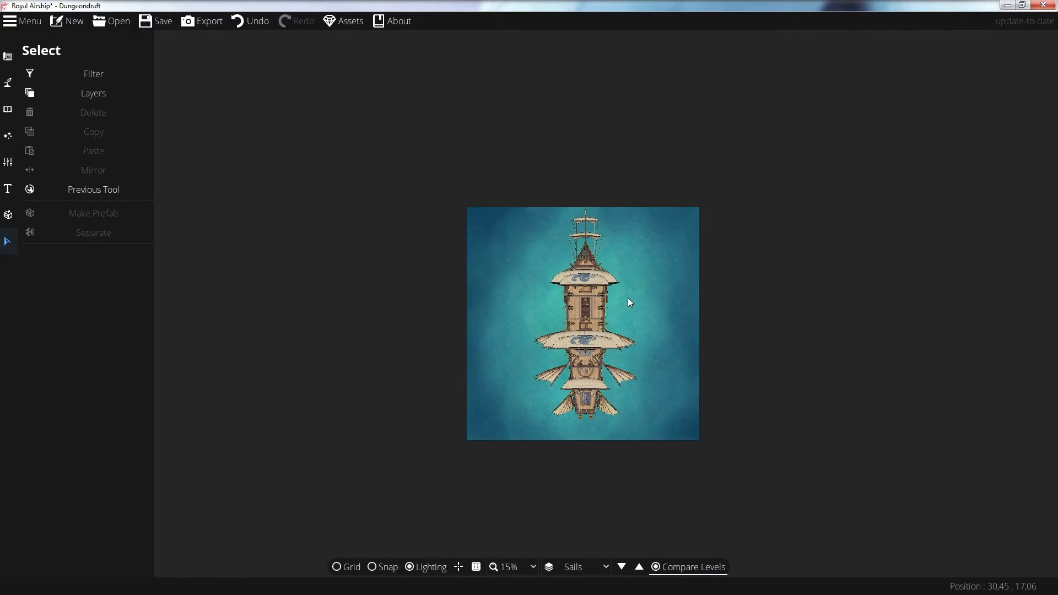
{"action": "scroll", "coordinate": [627, 303], "scroll_direction": "up", "scroll_amount": 2}
{"action": "scroll", "coordinate": [627, 303], "scroll_direction": "down", "scroll_amount": 1}
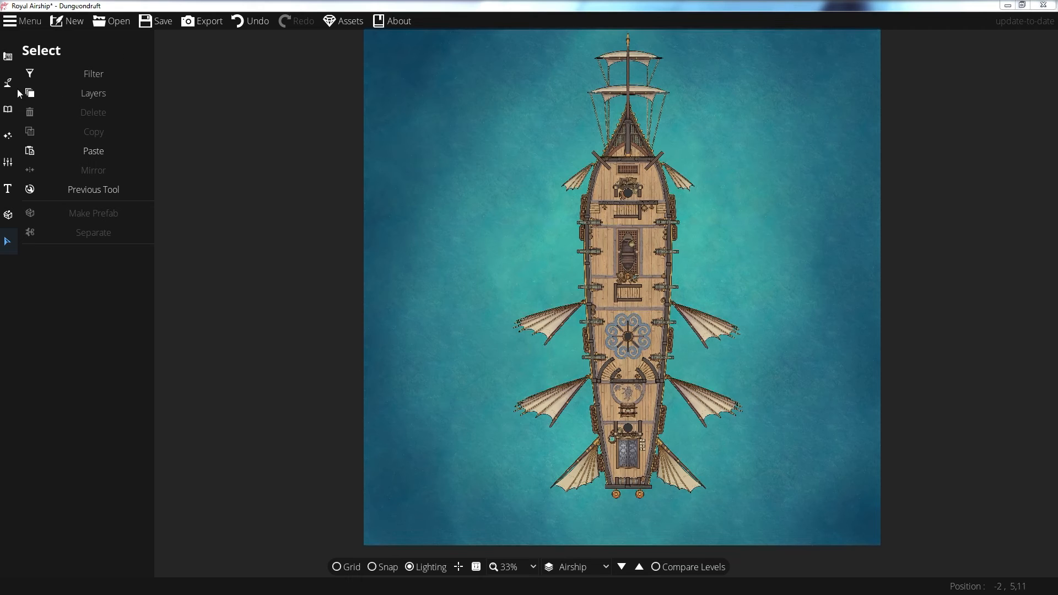
Step: Load Ch Stars Black into the first terrain slot and fill the whole map with it
{"action": "left_click", "coordinate": [8, 82]}
{"action": "left_click", "coordinate": [171, 218]}
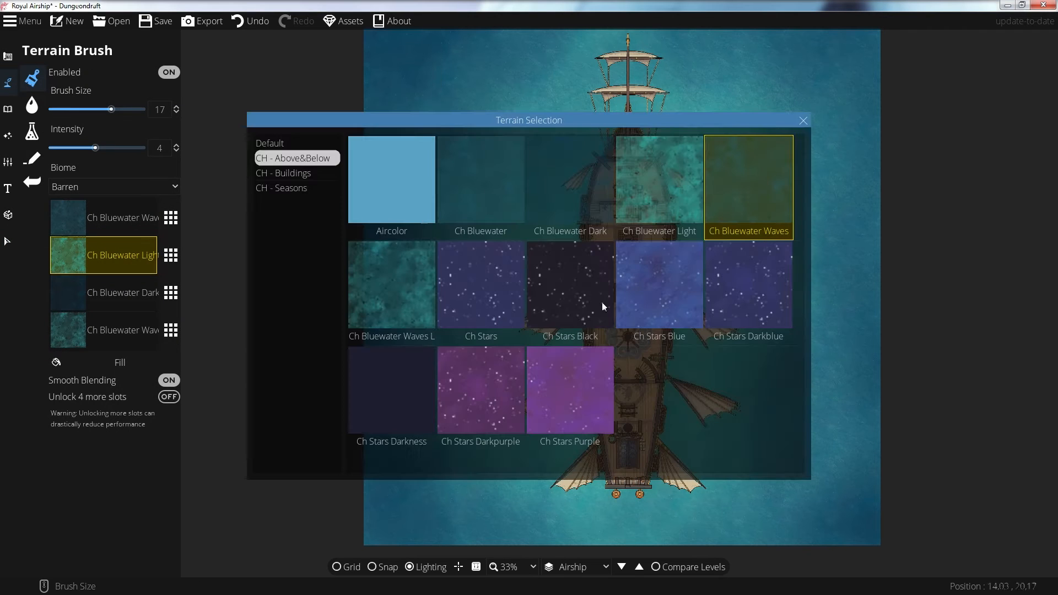
{"action": "left_click", "coordinate": [583, 308]}
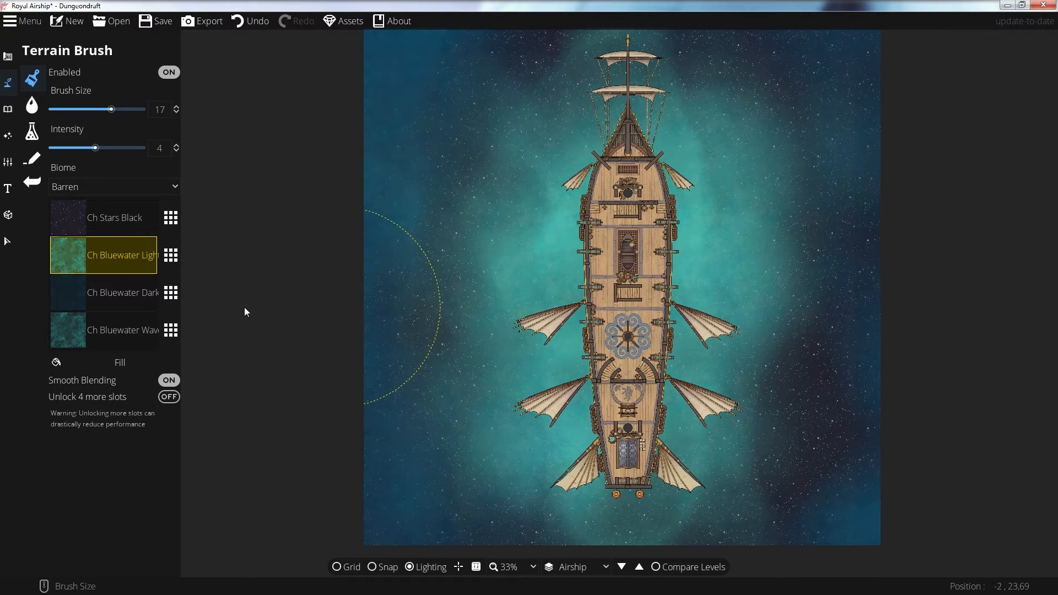
{"action": "left_click", "coordinate": [127, 362]}
{"action": "left_click", "coordinate": [103, 218]}
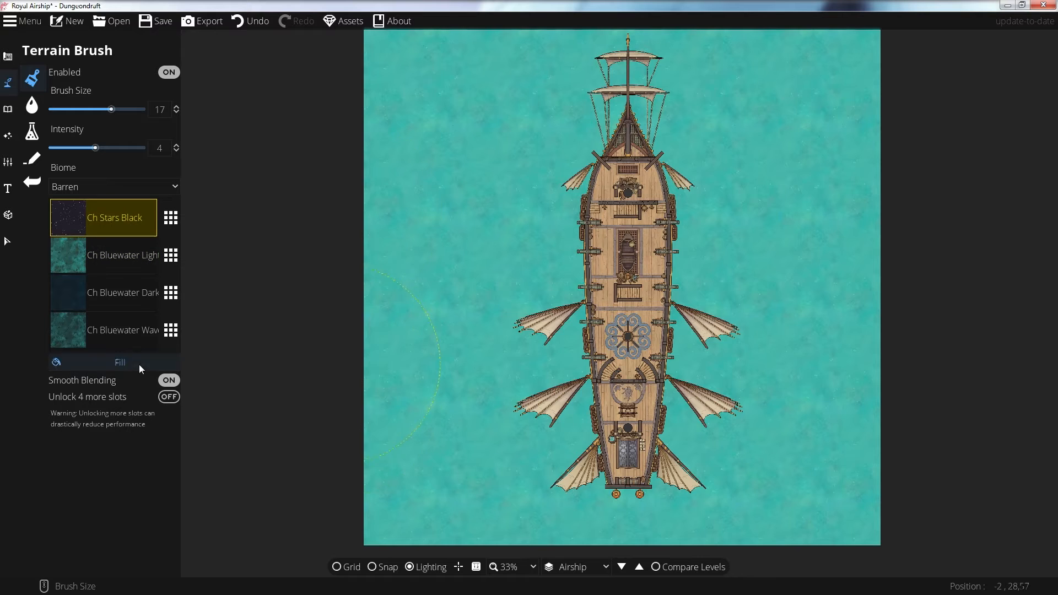
{"action": "left_click", "coordinate": [139, 364]}
Step: Load Ch Stars Blue and Darkness into other slots and paint purple and dark starfield patches
{"action": "left_click", "coordinate": [126, 255]}
{"action": "left_click", "coordinate": [172, 255]}
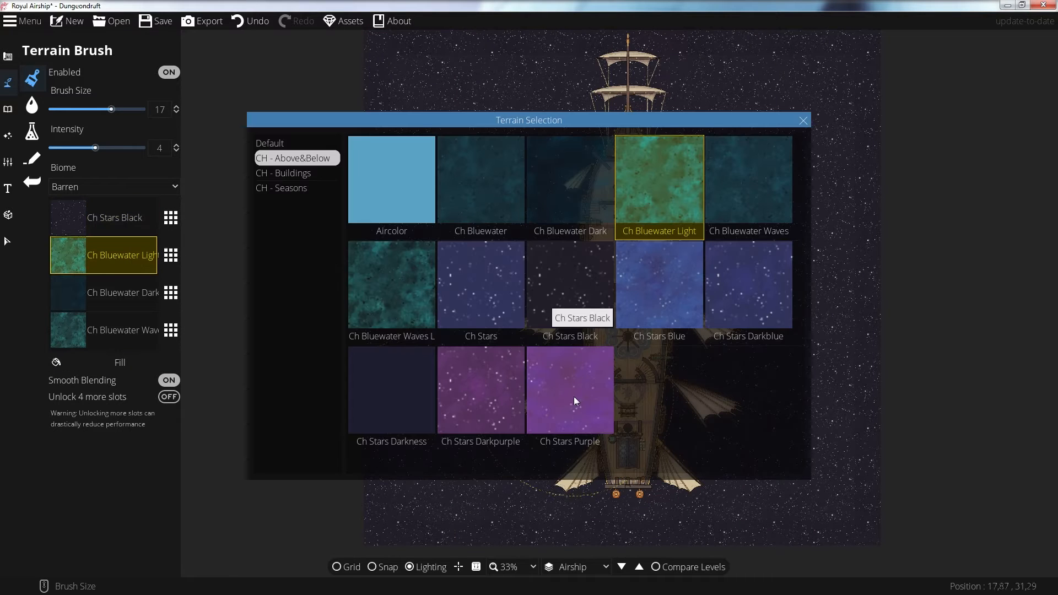
{"action": "left_click", "coordinate": [659, 290]}
{"action": "scroll", "coordinate": [473, 221], "scroll_direction": "down", "scroll_amount": 4}
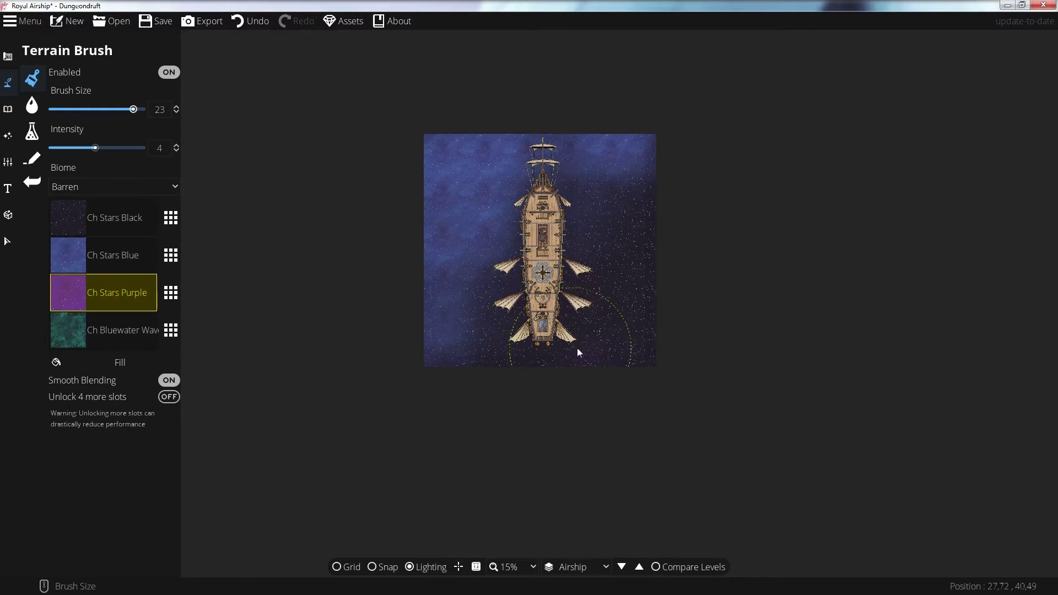
{"action": "left_click_drag", "start_coordinate": [579, 353], "coordinate": [544, 390]}
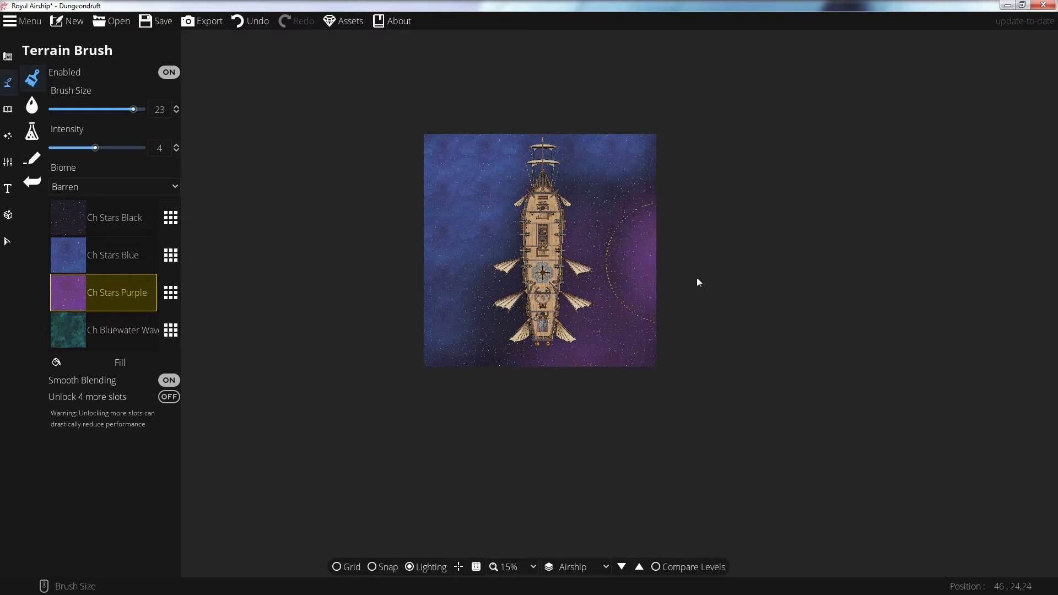
{"action": "scroll", "coordinate": [398, 289], "scroll_direction": "up", "scroll_amount": 3}
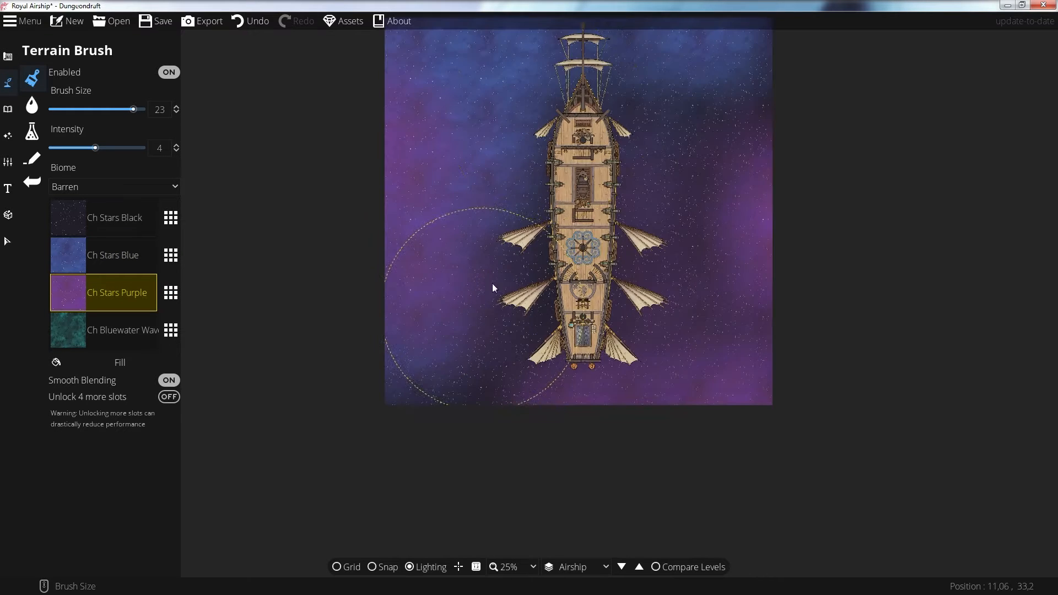
{"action": "left_click", "coordinate": [170, 330]}
{"action": "left_click", "coordinate": [405, 306]}
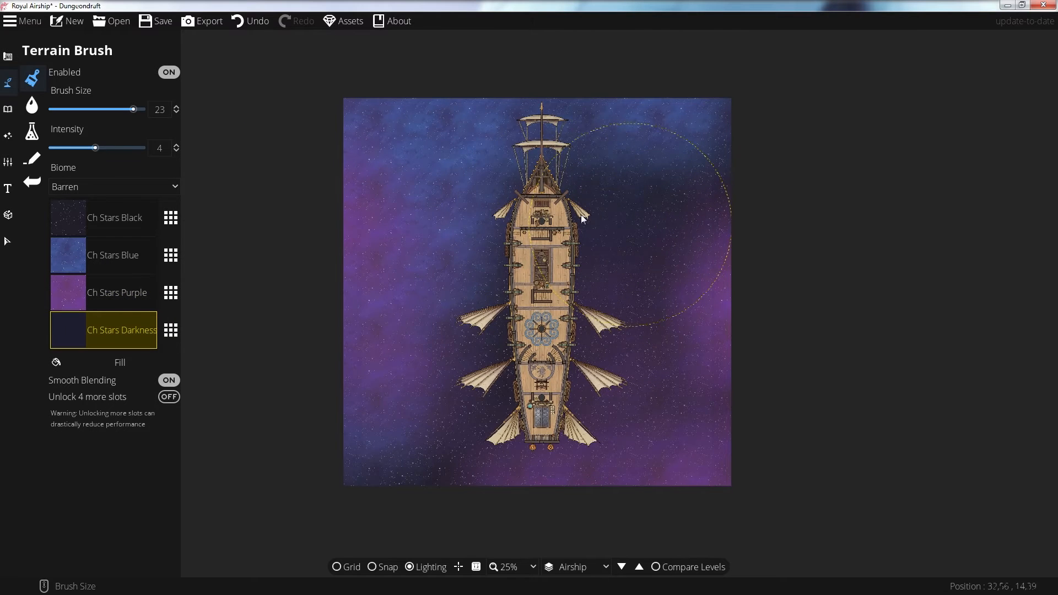
{"action": "mouse_move", "coordinate": [581, 217]}
{"action": "left_mouse_down"}
{"action": "mouse_move", "coordinate": [414, 248]}
{"action": "mouse_move", "coordinate": [533, 335]}
{"action": "left_mouse_up"}
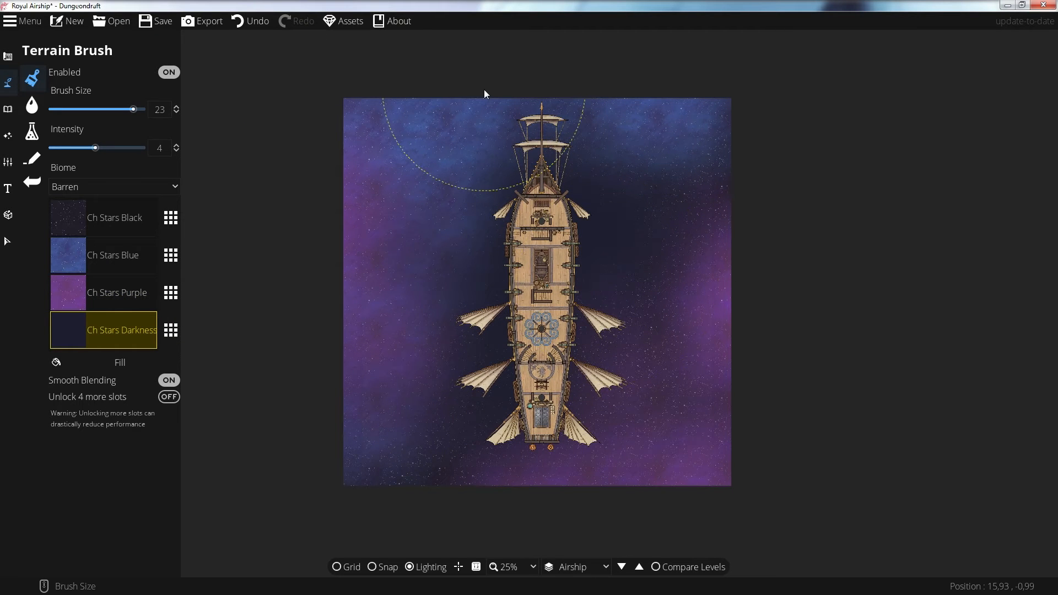
Step: Cycle between the Black, Blue and Purple star textures while blending the nebula
{"action": "key", "text": "1"}
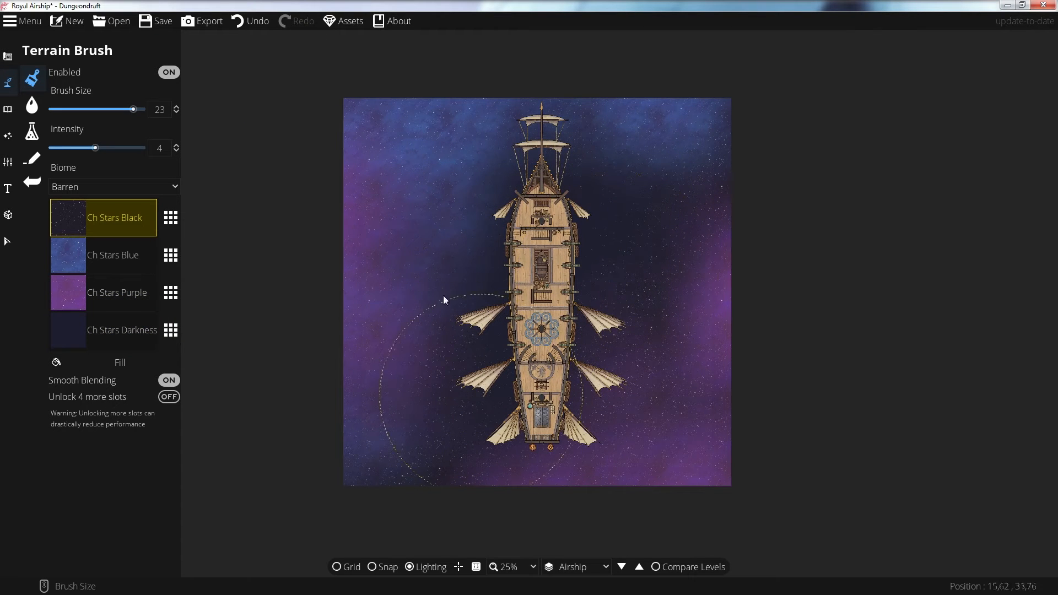
{"action": "key", "text": "2"}
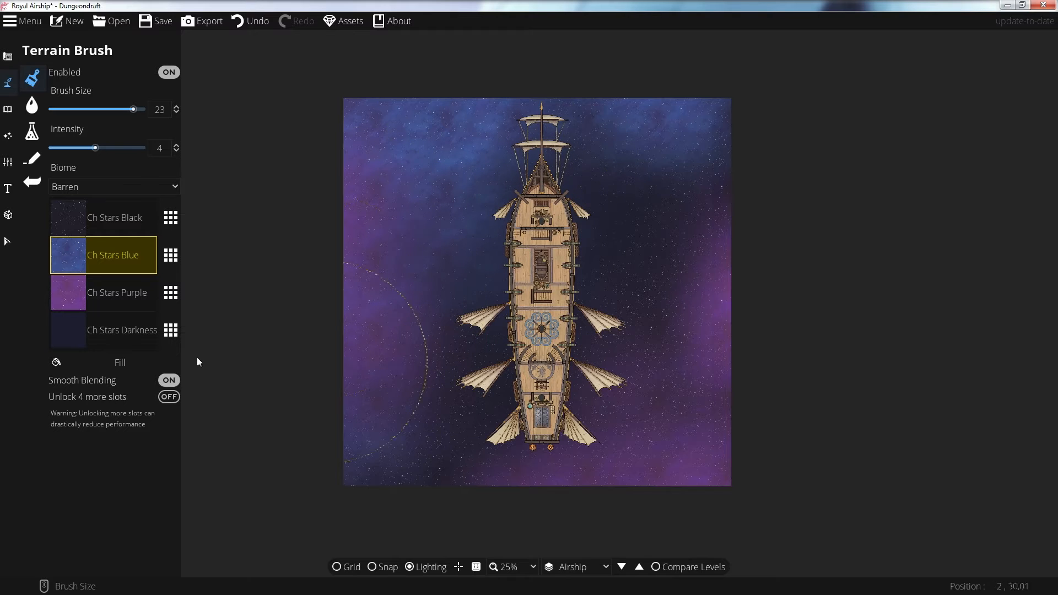
{"action": "key", "text": "3"}
{"action": "key", "text": "2"}
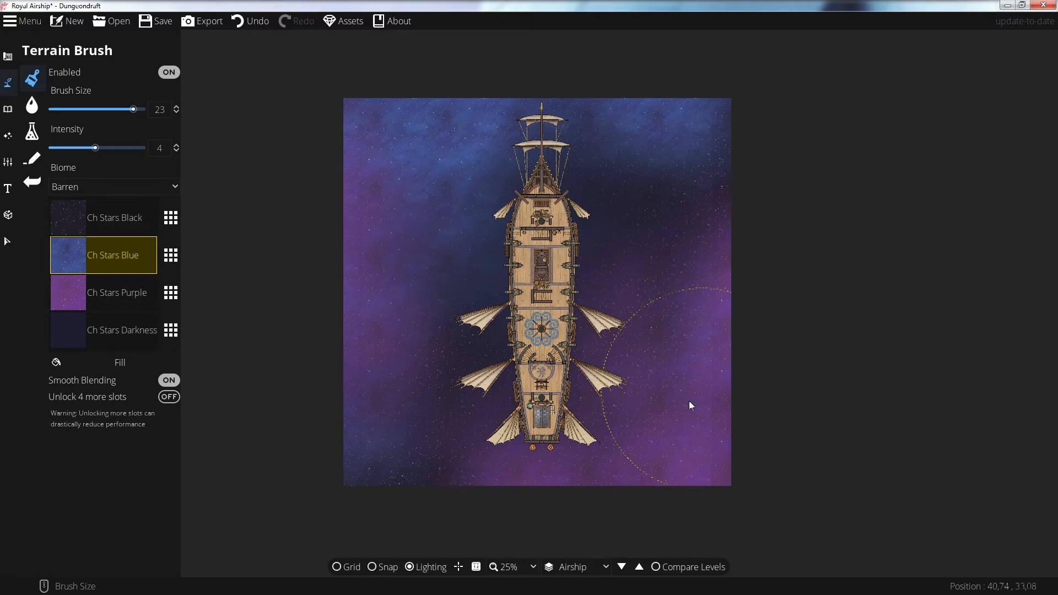
{"action": "key", "text": "3"}
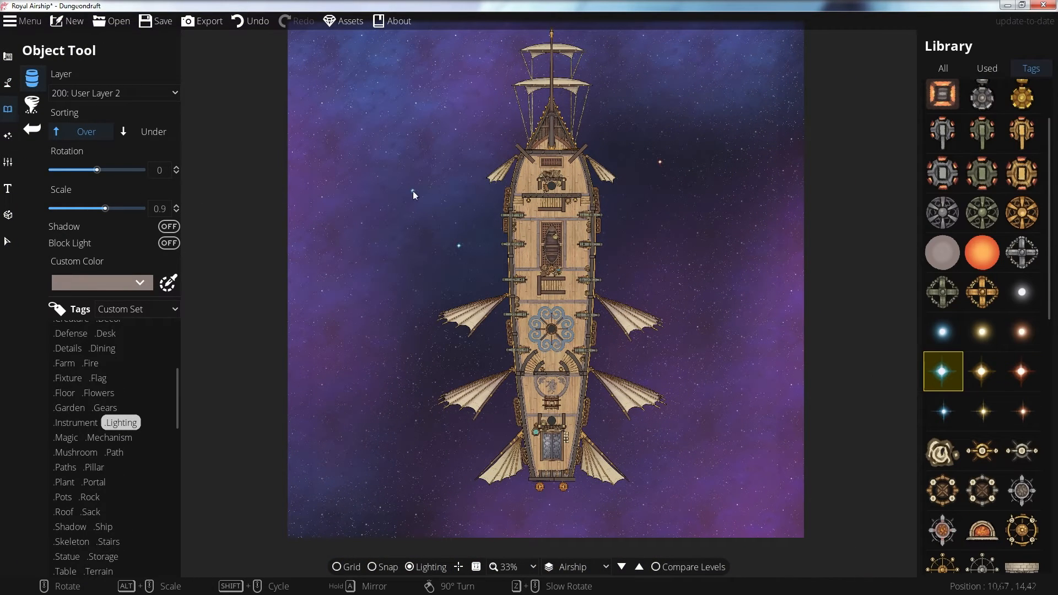
{"action": "scroll", "coordinate": [649, 373], "scroll_direction": "down", "scroll_amount": 1}
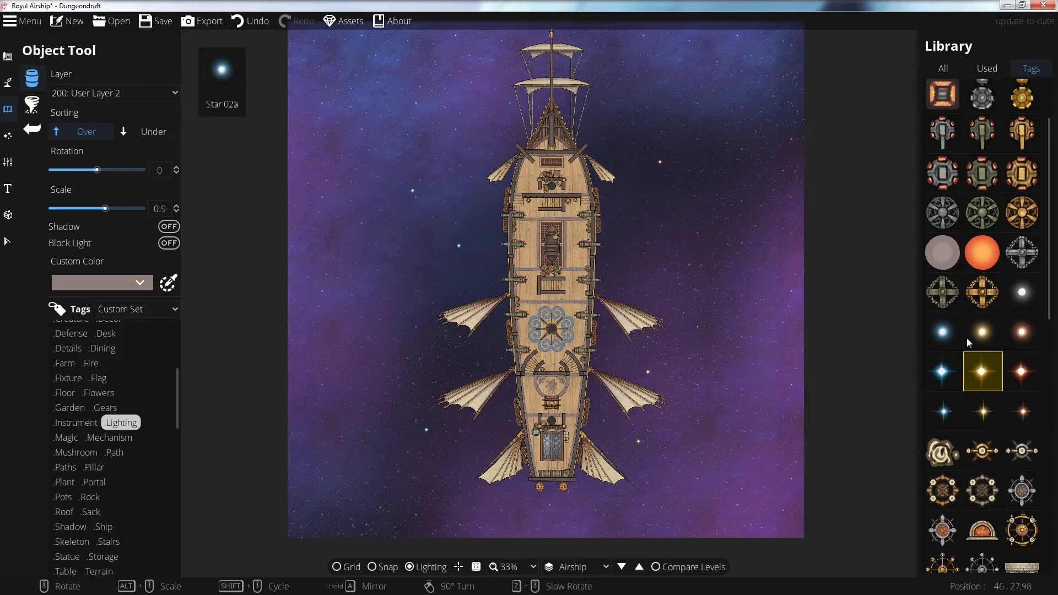
{"action": "scroll", "coordinate": [630, 236], "scroll_direction": "up", "scroll_amount": 4}
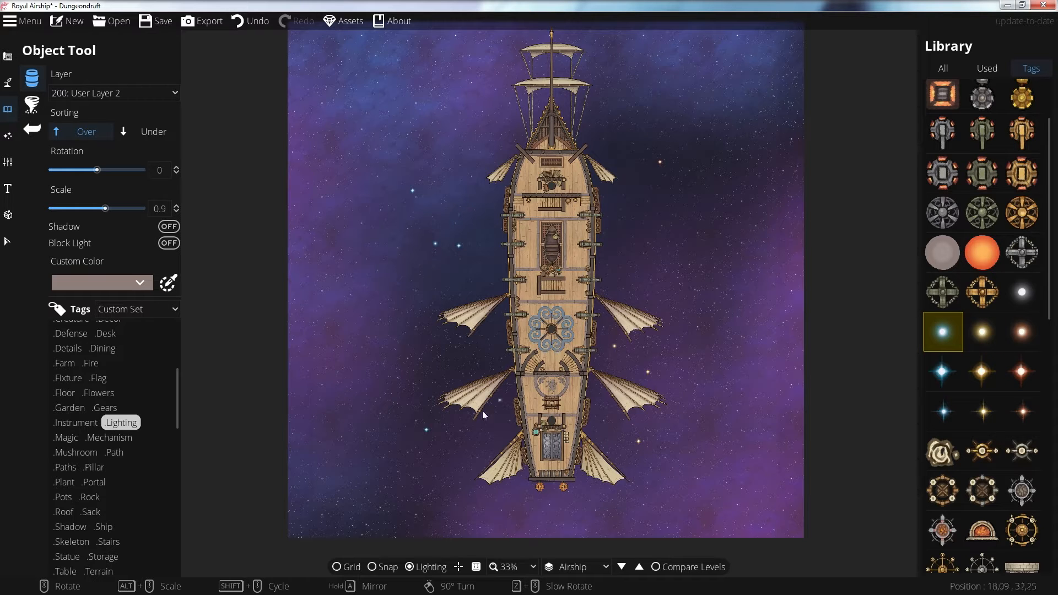
Step: Undo the last star, pick a purple cloud from the Cloud tag and place one nebula cloud
{"action": "key", "text": "ctrl+z"}
{"action": "scroll", "coordinate": [668, 206], "scroll_direction": "down", "scroll_amount": 1}
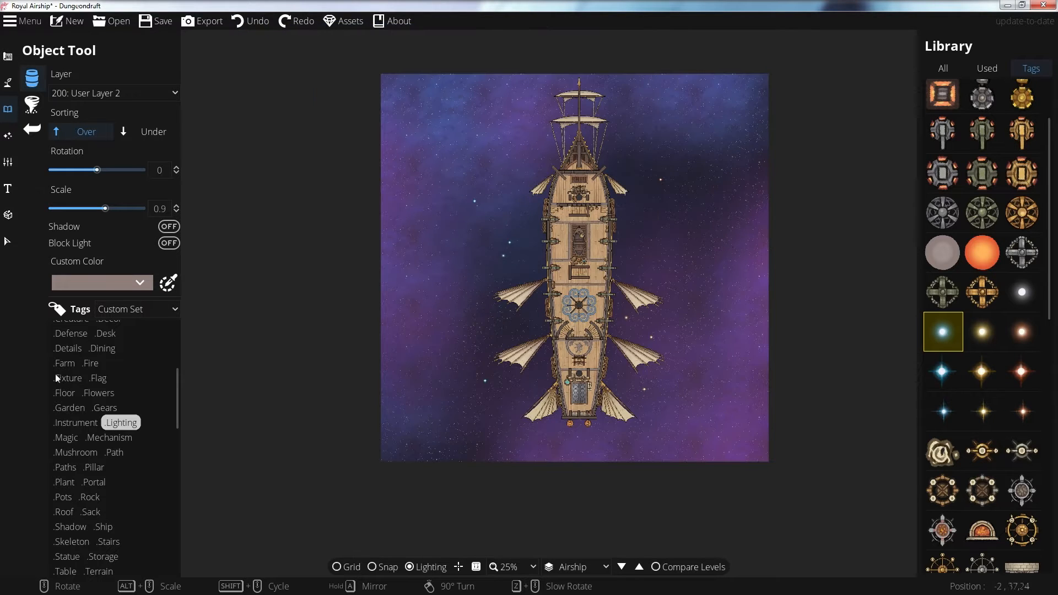
{"action": "scroll", "coordinate": [83, 413], "scroll_direction": "up", "scroll_amount": 5}
{"action": "left_click", "coordinate": [97, 446]}
{"action": "left_click", "coordinate": [983, 364]}
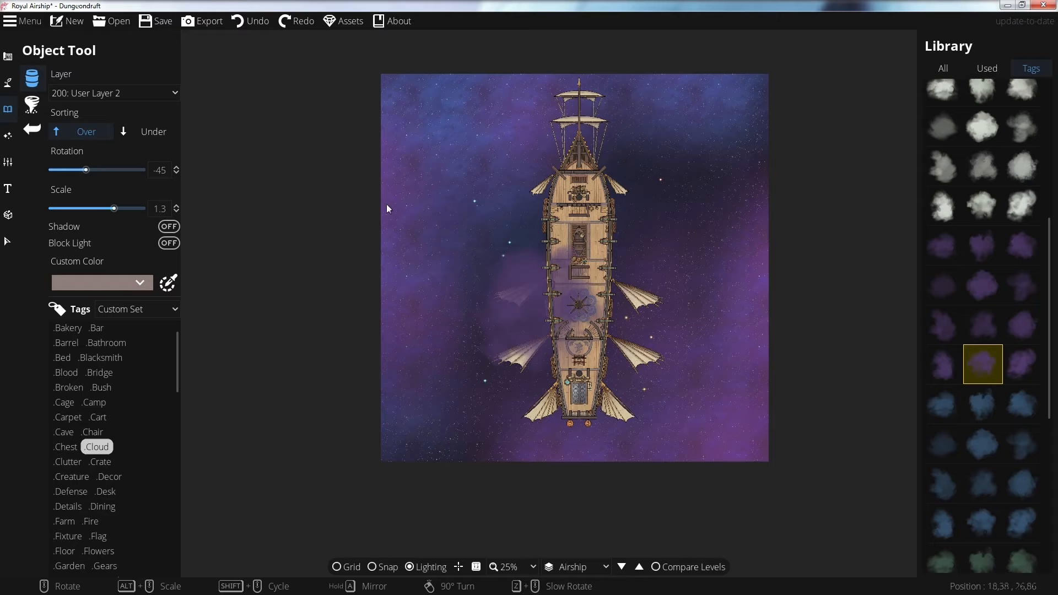
{"action": "key", "text": "ctrl+z"}
{"action": "left_click", "coordinate": [714, 171]}
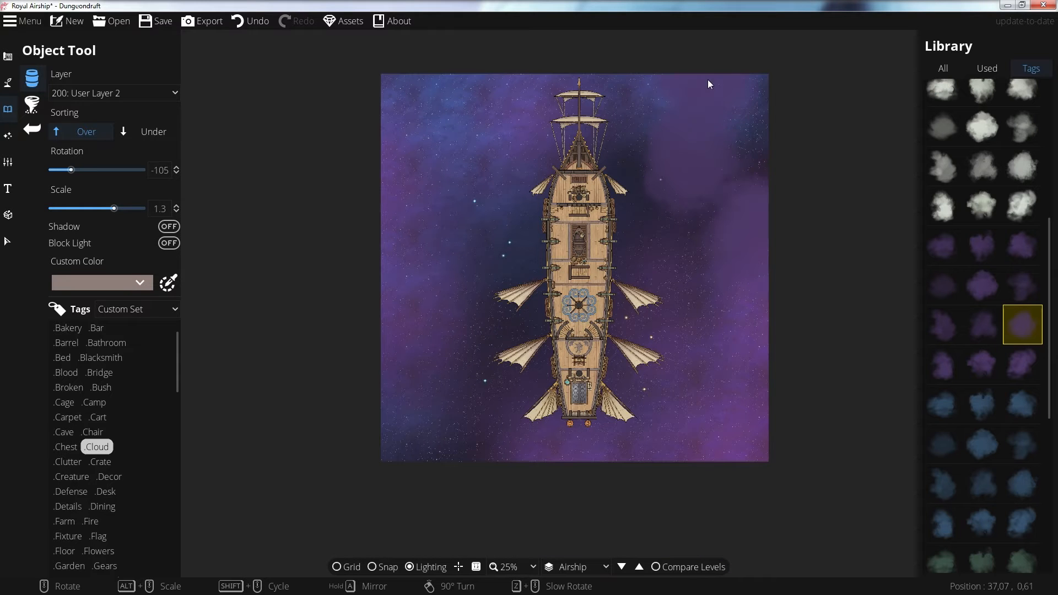
Step: Place three blue clouds along the left edge, then undo them again
{"action": "left_click", "coordinate": [414, 430]}
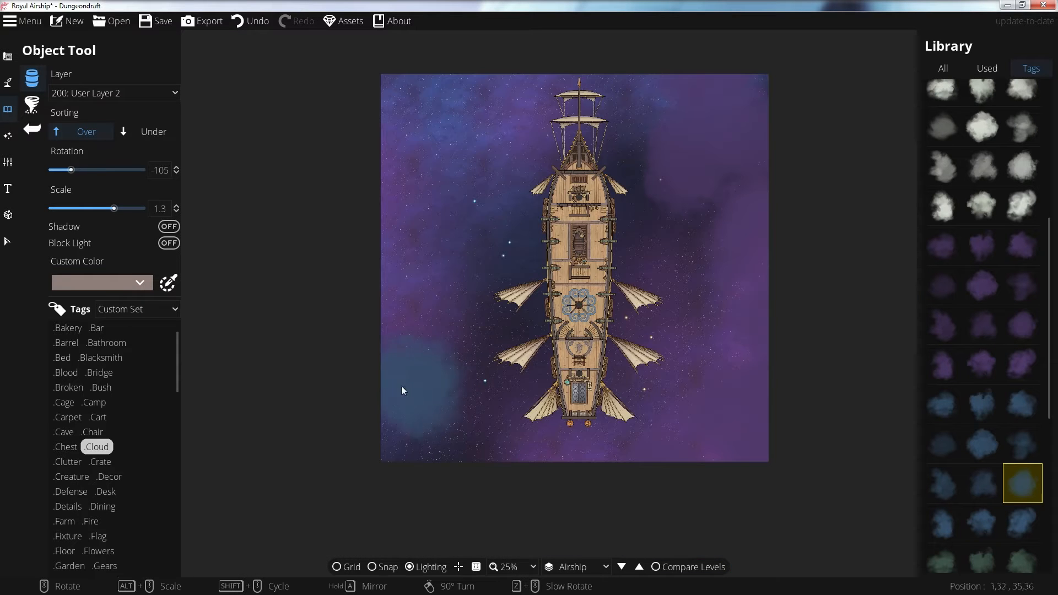
{"action": "left_click", "coordinate": [397, 356]}
{"action": "left_click", "coordinate": [383, 248]}
{"action": "scroll", "coordinate": [653, 335], "scroll_direction": "up", "scroll_amount": 1}
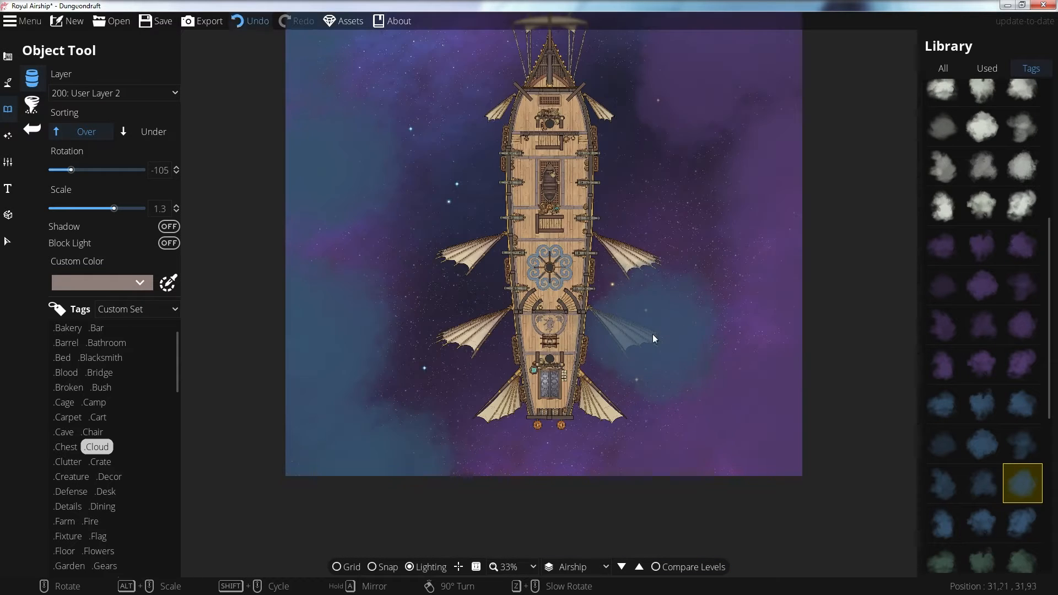
{"action": "key", "text": "ctrl+z"}
{"action": "key", "text": "ctrl+z"}
{"action": "key", "text": "ctrl+z"}
{"action": "key", "text": "ctrl+z"}
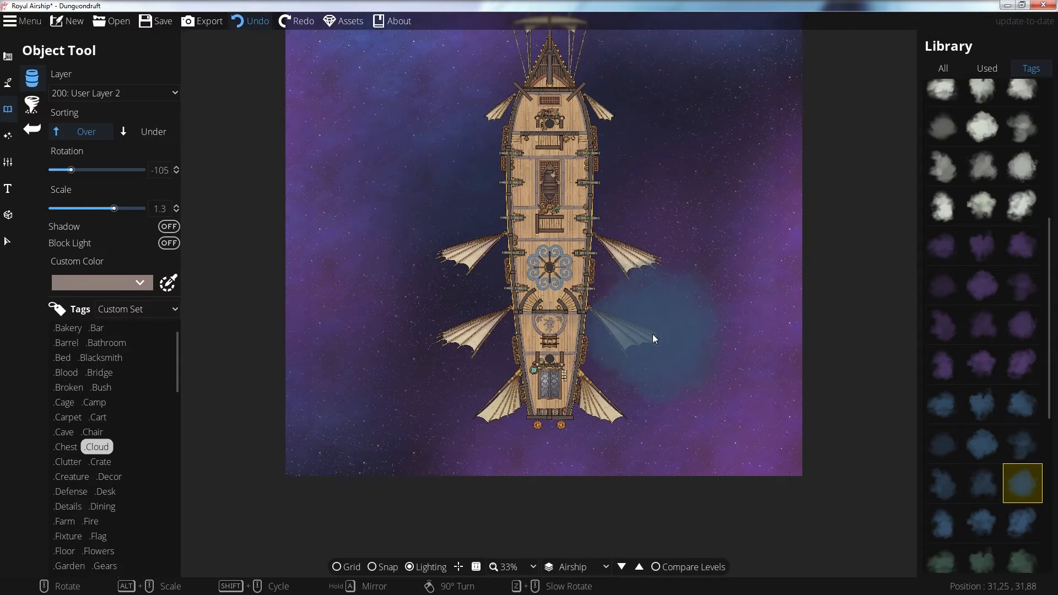
{"action": "key", "text": "ctrl+z"}
Step: Set the first terrain slot to Aircolor and fill the map with flat sky blue
{"action": "left_click", "coordinate": [8, 82]}
{"action": "left_click", "coordinate": [99, 133]}
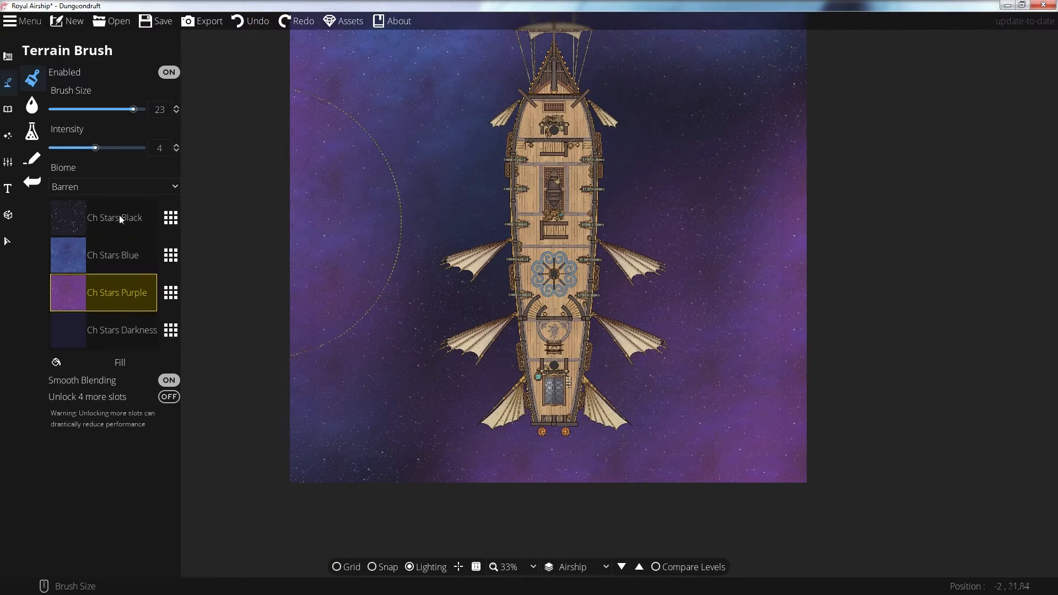
{"action": "left_click", "coordinate": [171, 218]}
{"action": "left_click", "coordinate": [374, 180]}
{"action": "left_click", "coordinate": [108, 366]}
Step: Place white cloud objects at the top-right, bottom-left and top-left corners, varying the variant
{"action": "left_click", "coordinate": [7, 109]}
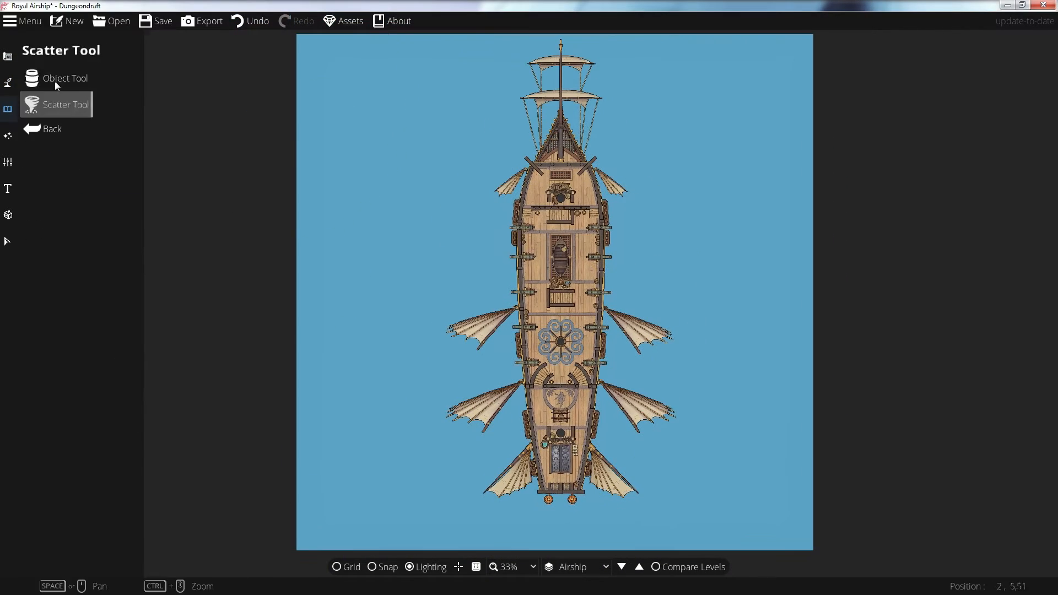
{"action": "left_click", "coordinate": [58, 91]}
{"action": "scroll", "coordinate": [1017, 464], "scroll_direction": "up", "scroll_amount": 5}
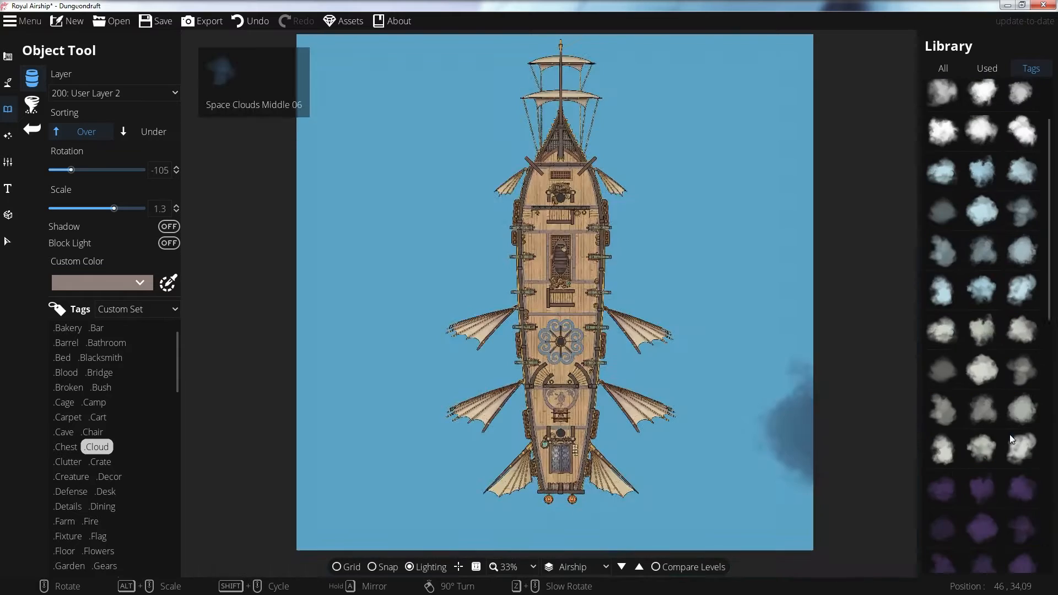
{"action": "left_click", "coordinate": [1023, 231]}
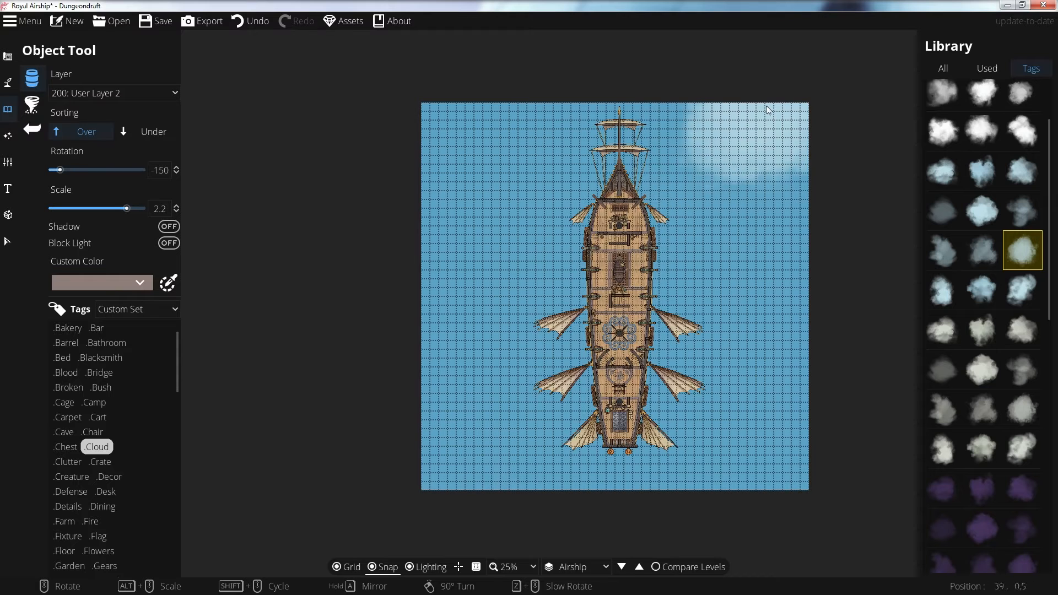
{"action": "left_click", "coordinate": [767, 108]}
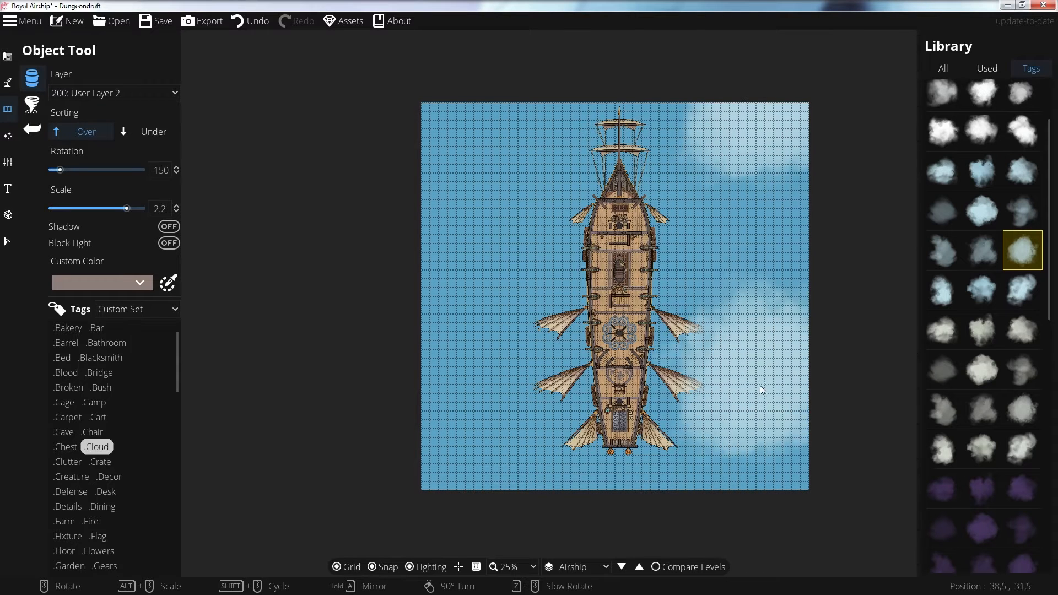
{"action": "key", "text": "Tab"}
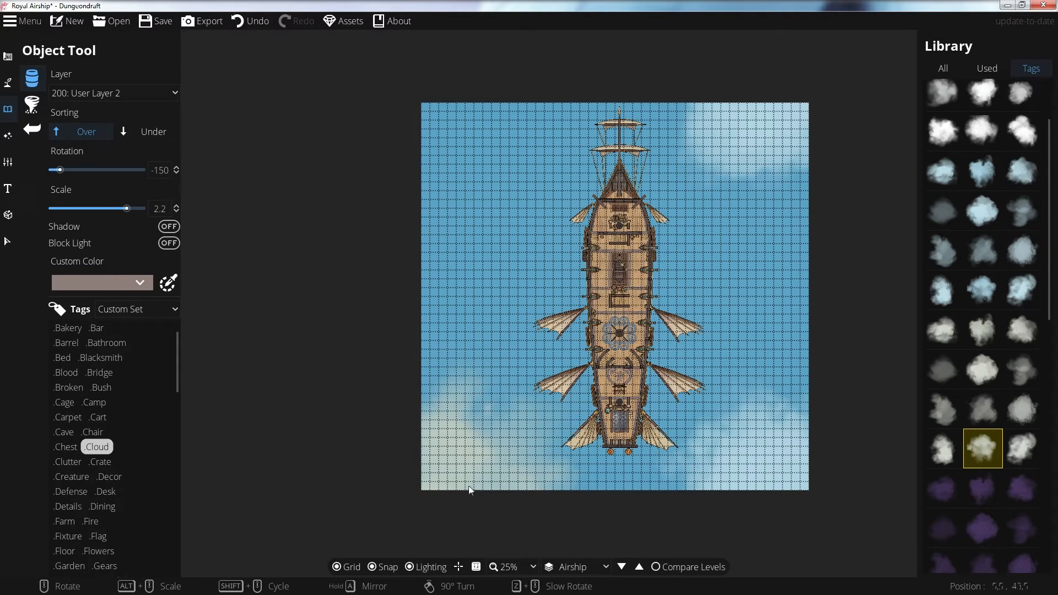
{"action": "left_click", "coordinate": [467, 489]}
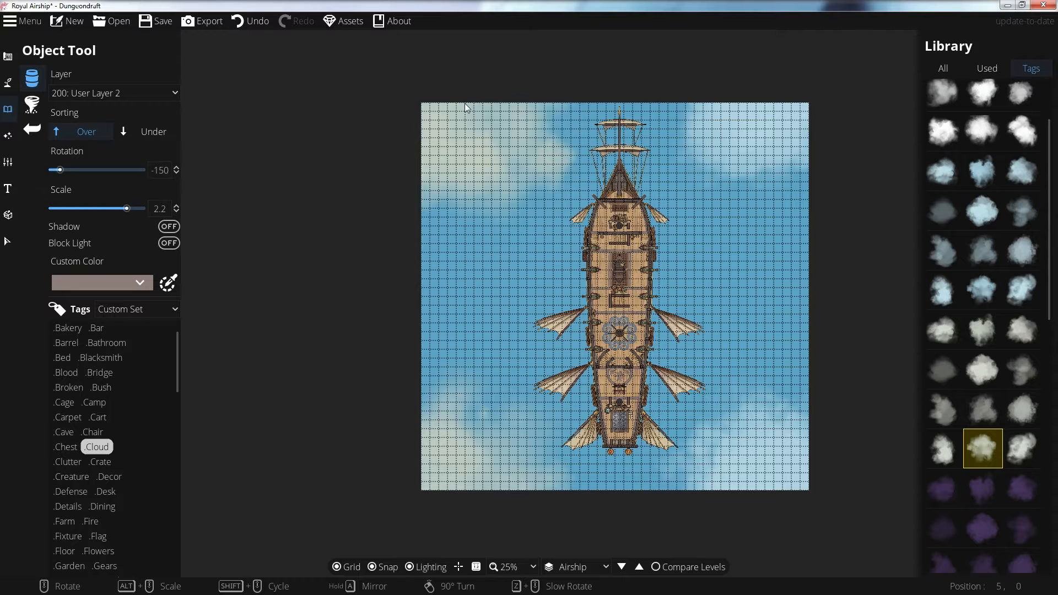
{"action": "left_click", "coordinate": [497, 166]}
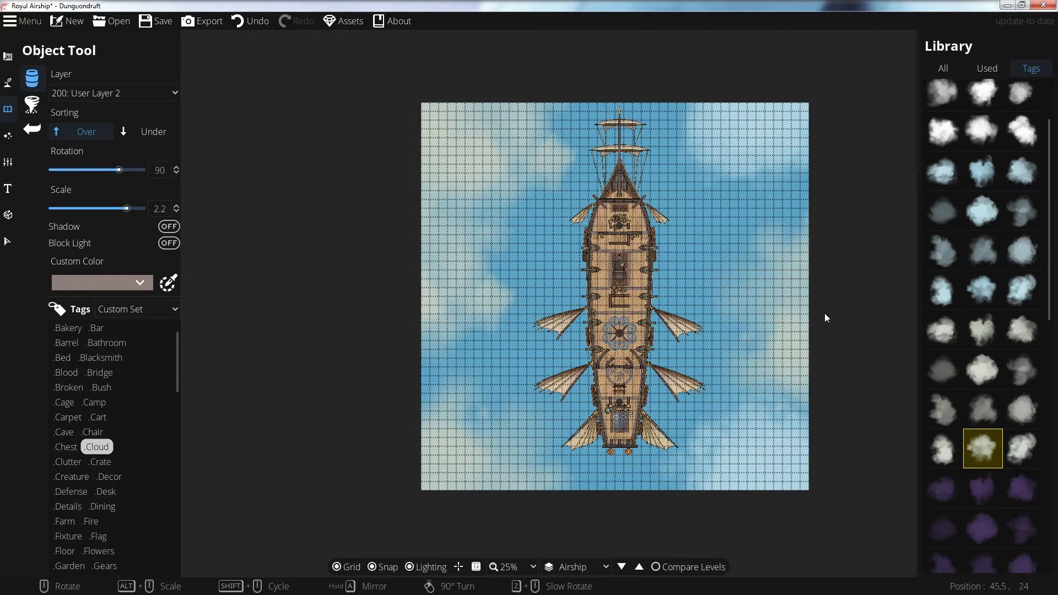
{"action": "key", "text": "Tab"}
{"action": "key", "text": "Tab"}
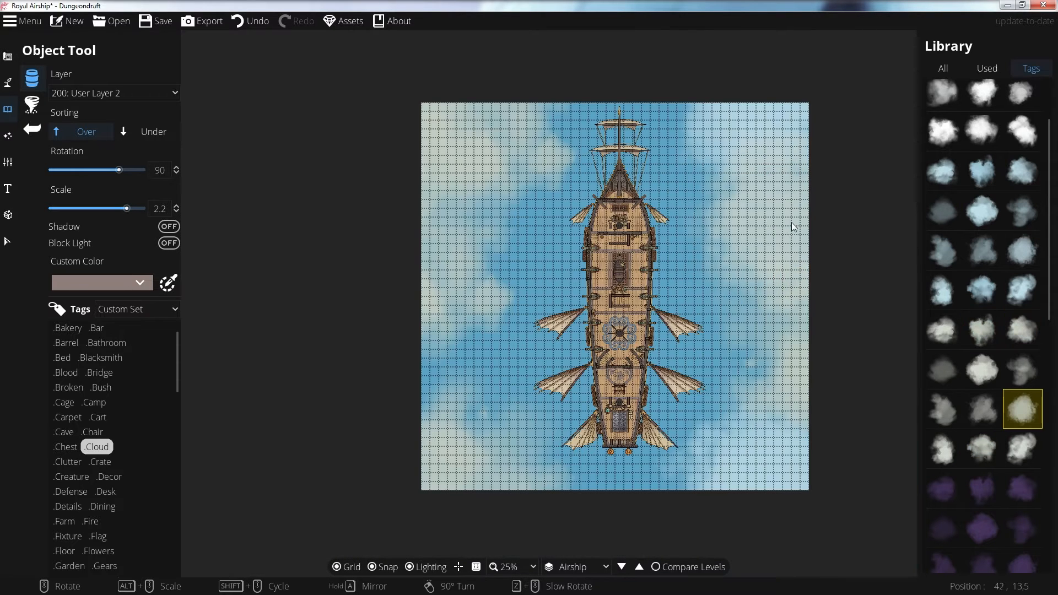
{"action": "key", "text": "Tab"}
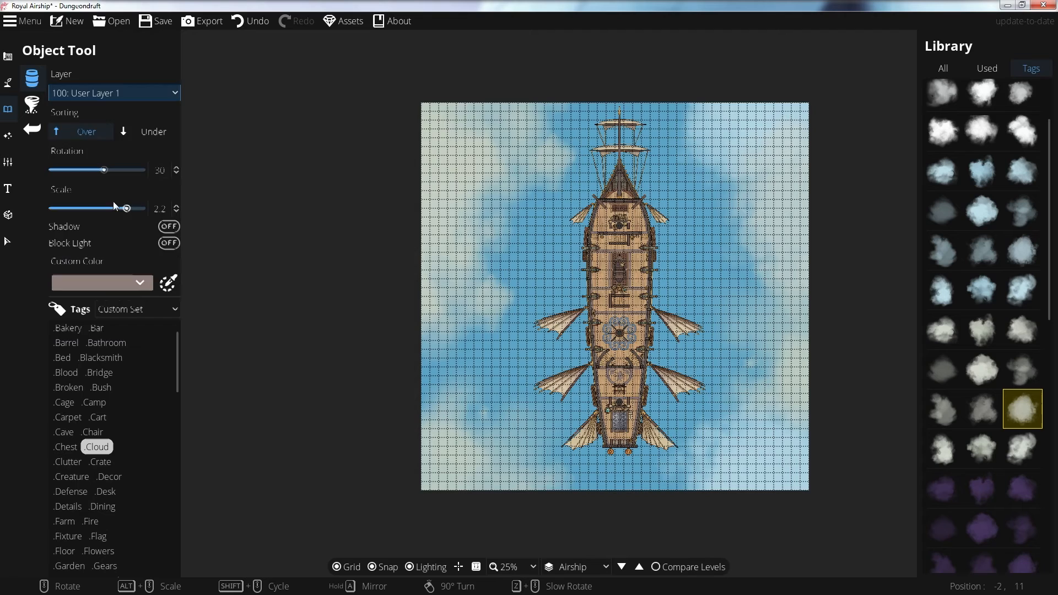
Step: Move new clouds to the Below Ground layer and pick a rotated cloud variant to place under the ship
{"action": "left_click", "coordinate": [116, 93]}
{"action": "left_click", "coordinate": [121, 155]}
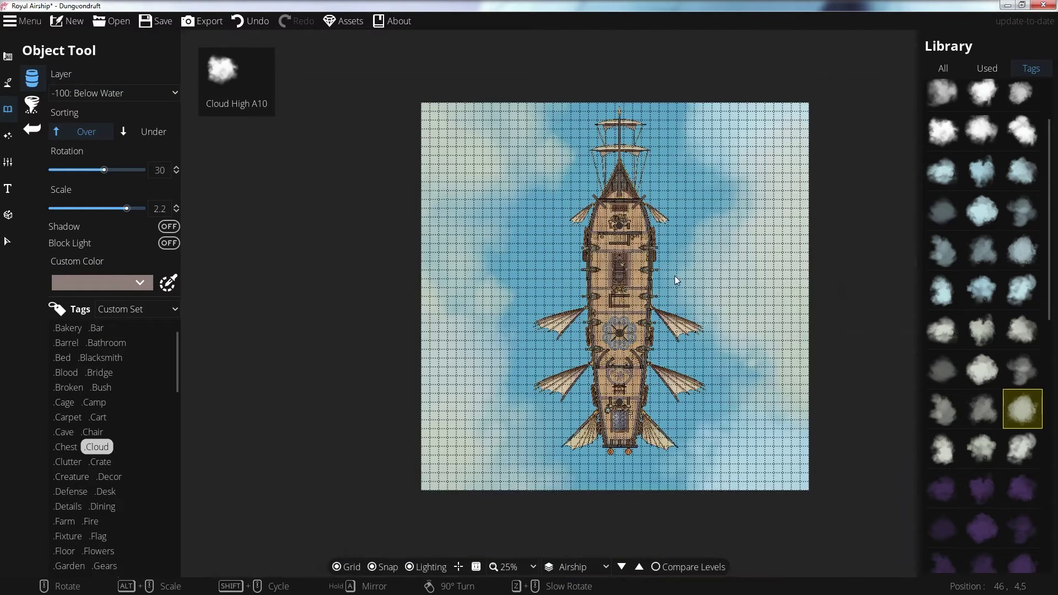
{"action": "left_click", "coordinate": [982, 131]}
{"action": "left_click", "coordinate": [116, 93]}
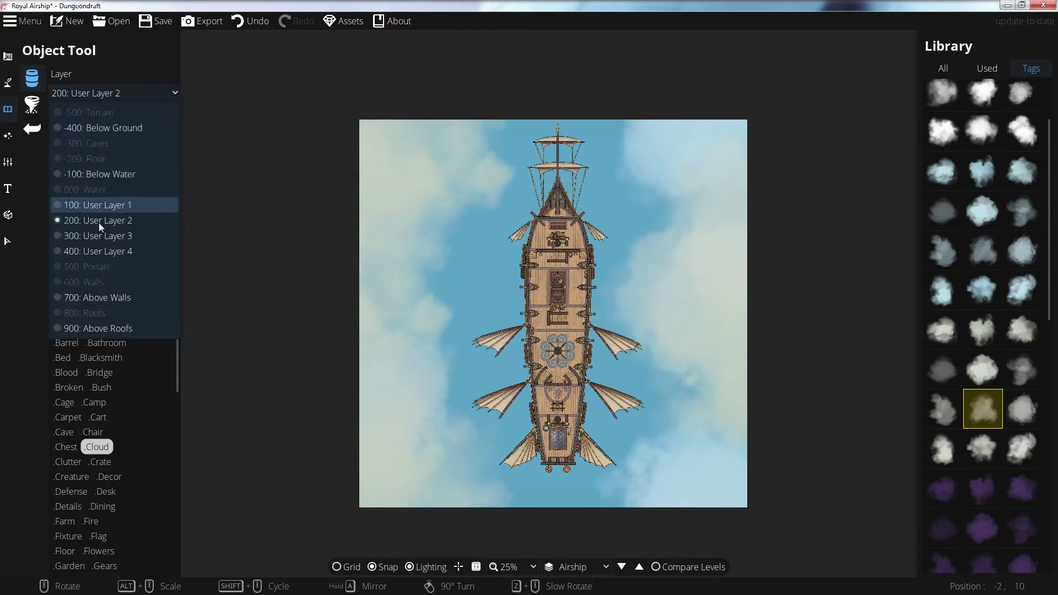
{"action": "left_click", "coordinate": [98, 222]}
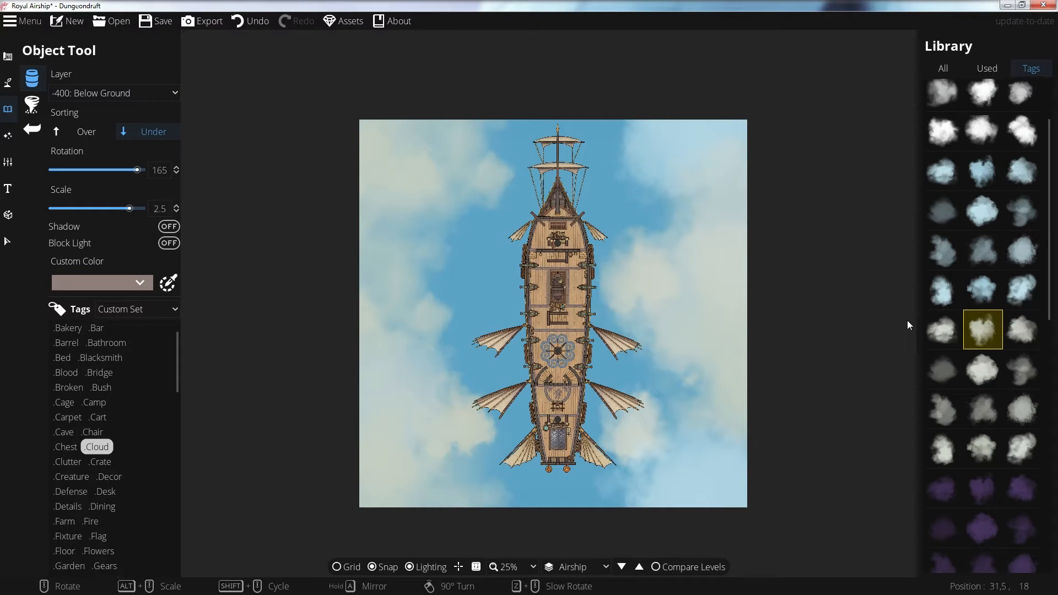
{"action": "left_click", "coordinate": [943, 368]}
{"action": "key", "text": "z"}
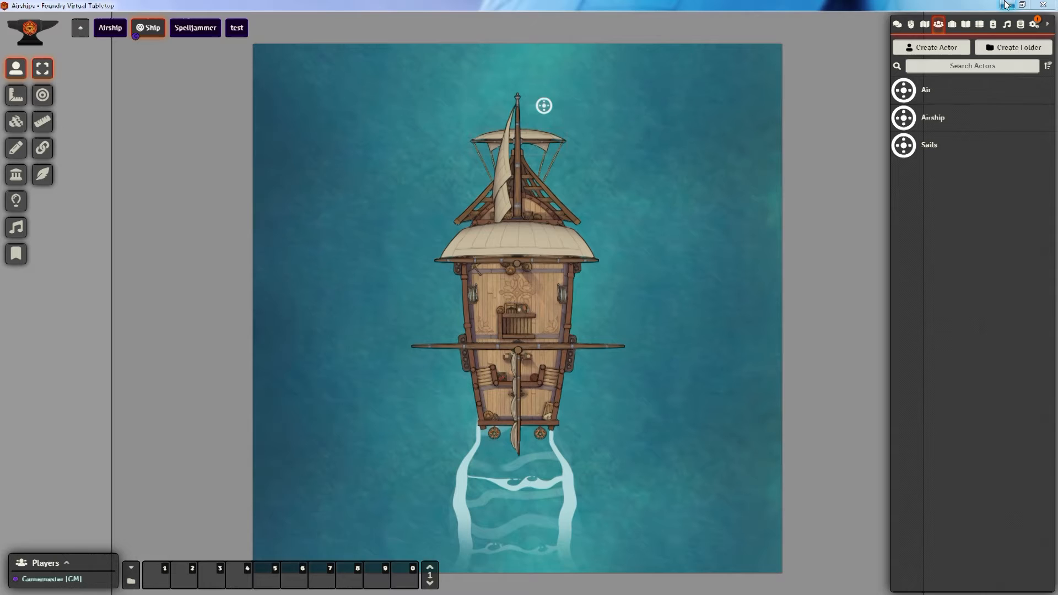
{"action": "scroll", "coordinate": [684, 243], "scroll_direction": "up", "scroll_amount": 2}
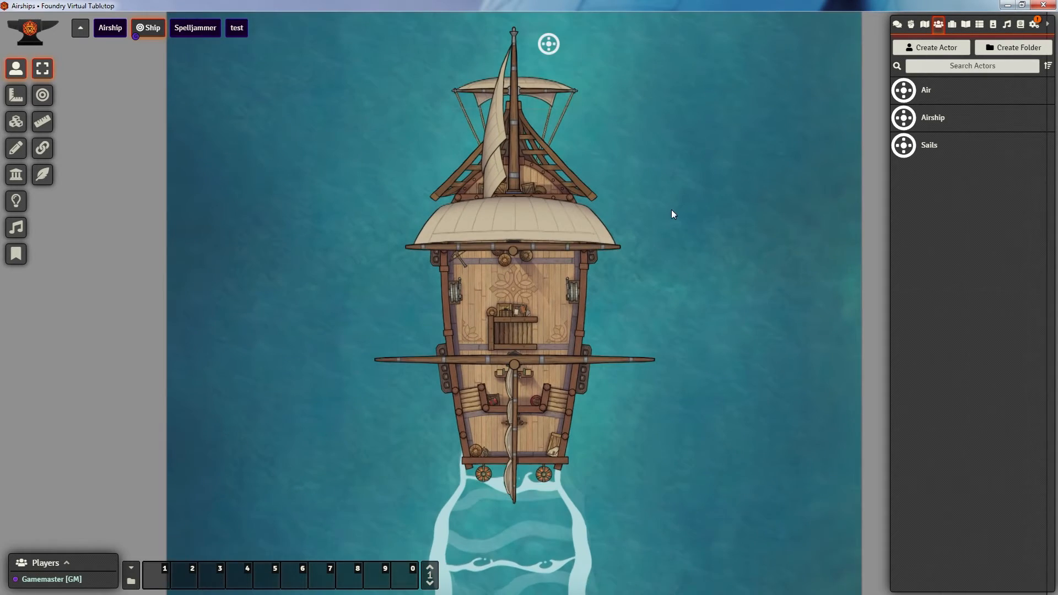
{"action": "scroll", "coordinate": [673, 216], "scroll_direction": "down", "scroll_amount": 1}
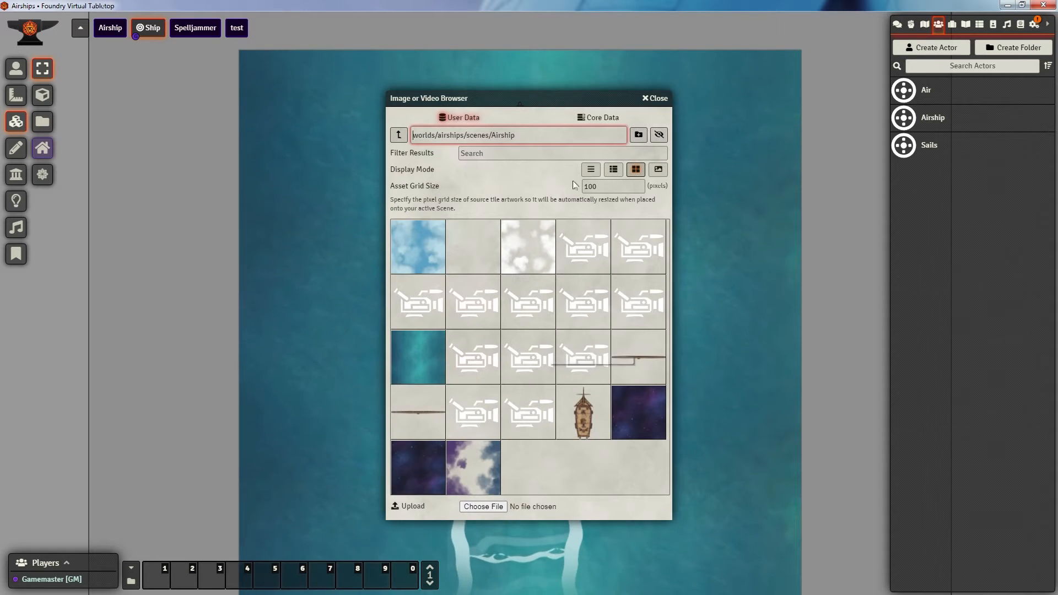
Step: Drag the emblem sail tile from the list view onto the ship and bring it to front
{"action": "left_click", "coordinate": [591, 170]}
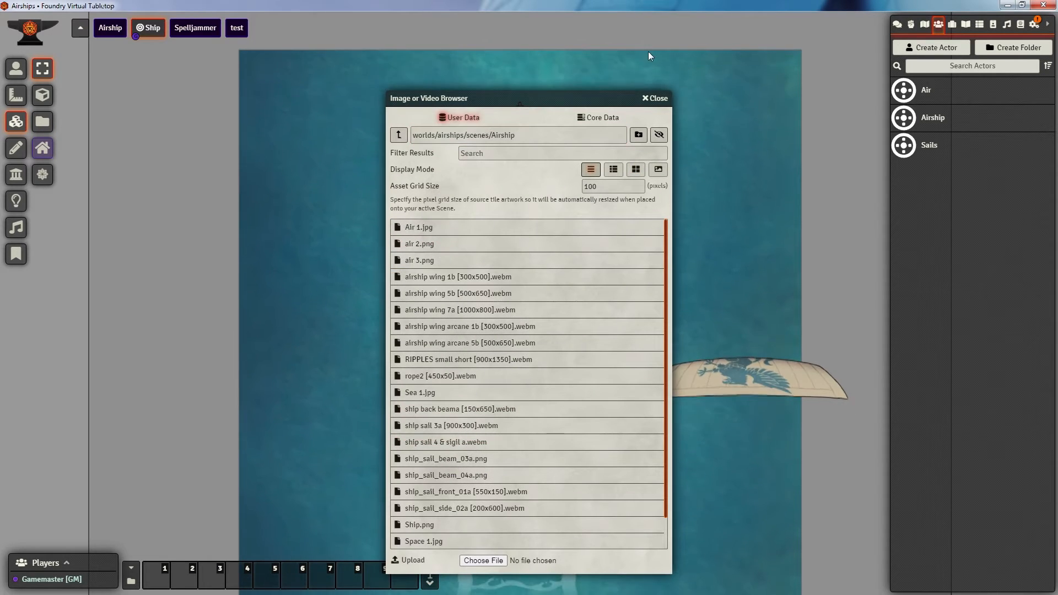
{"action": "left_click_drag", "start_coordinate": [744, 379], "coordinate": [545, 355]}
{"action": "right_click", "coordinate": [603, 349]}
{"action": "left_click", "coordinate": [399, 344]}
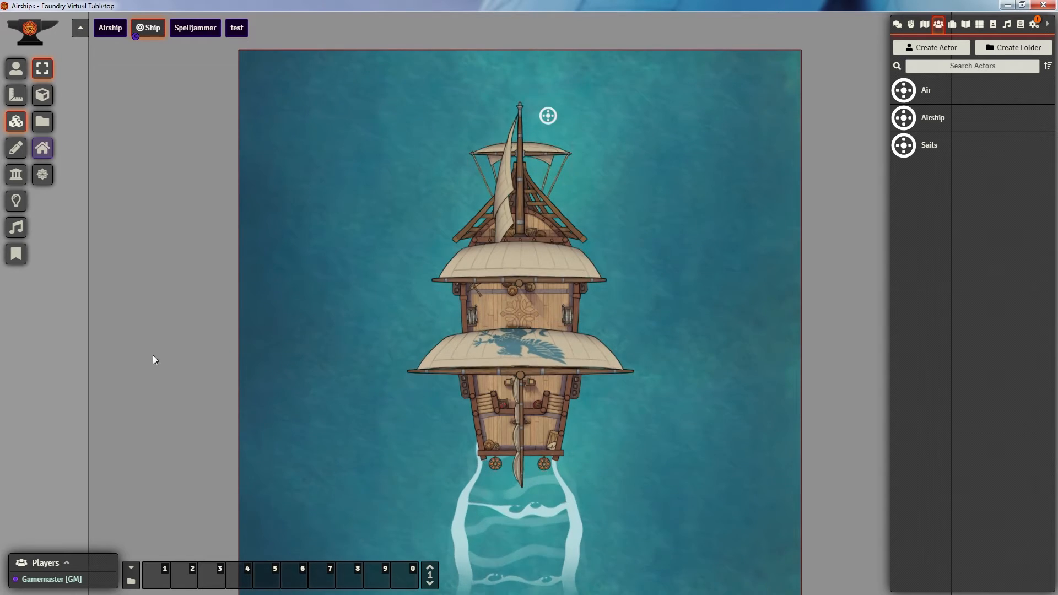
Step: Select the Sails token and attach the emblem sail tile to it so they move together
{"action": "left_click", "coordinate": [16, 68]}
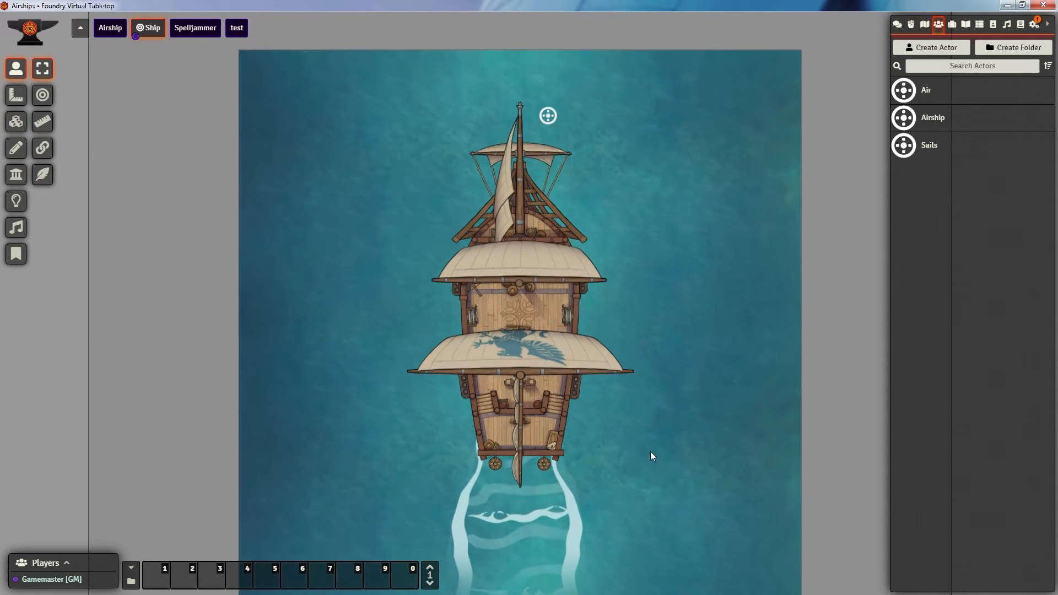
{"action": "scroll", "coordinate": [520, 314], "scroll_direction": "up", "scroll_amount": 1}
{"action": "right_click", "coordinate": [75, 89]}
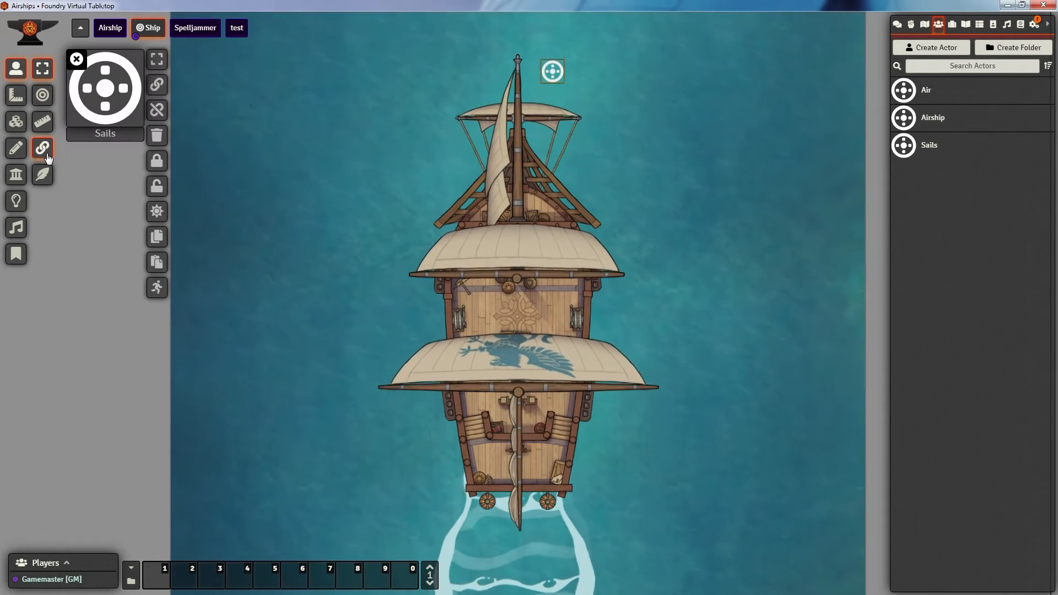
{"action": "left_click", "coordinate": [16, 124]}
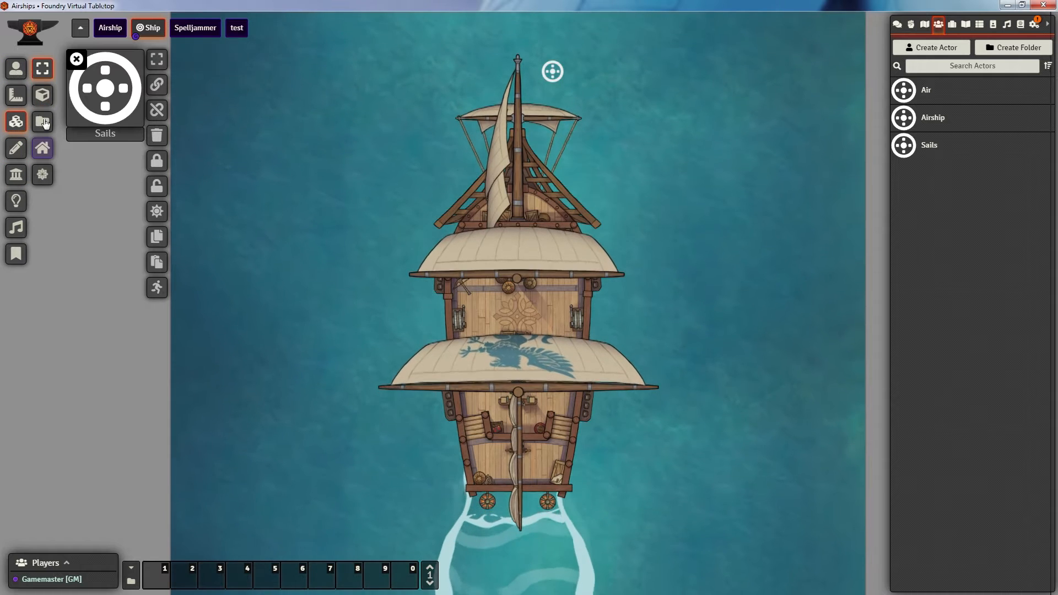
{"action": "left_click", "coordinate": [157, 110]}
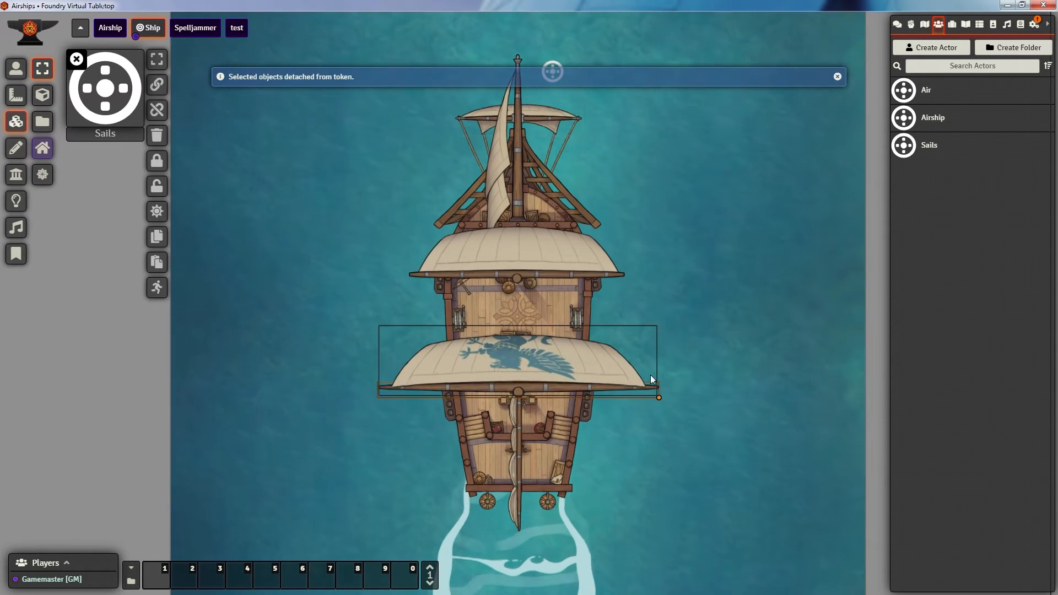
{"action": "right_click", "coordinate": [512, 364]}
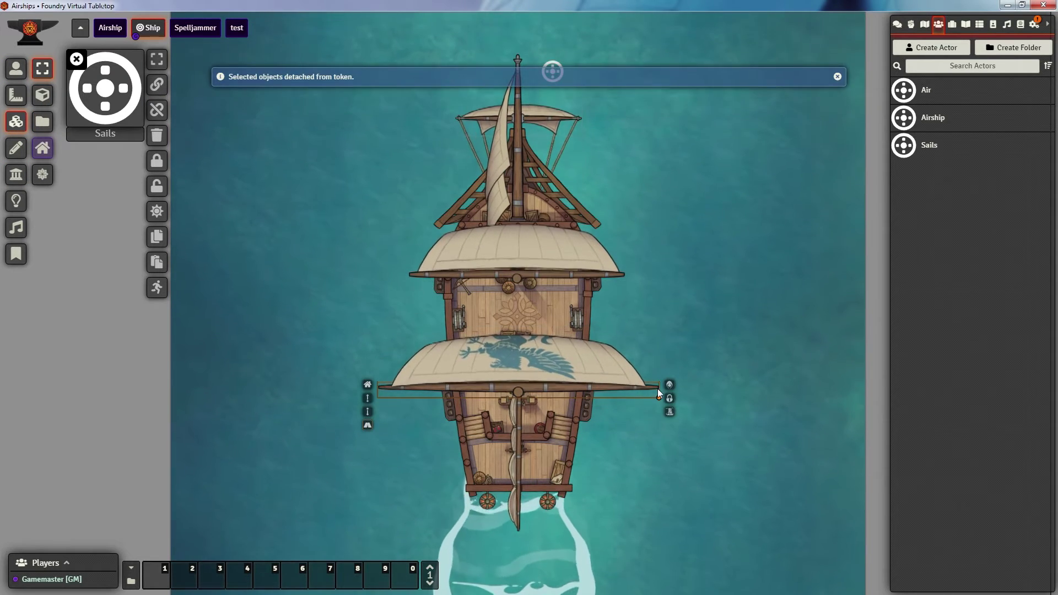
{"action": "left_click", "coordinate": [157, 85]}
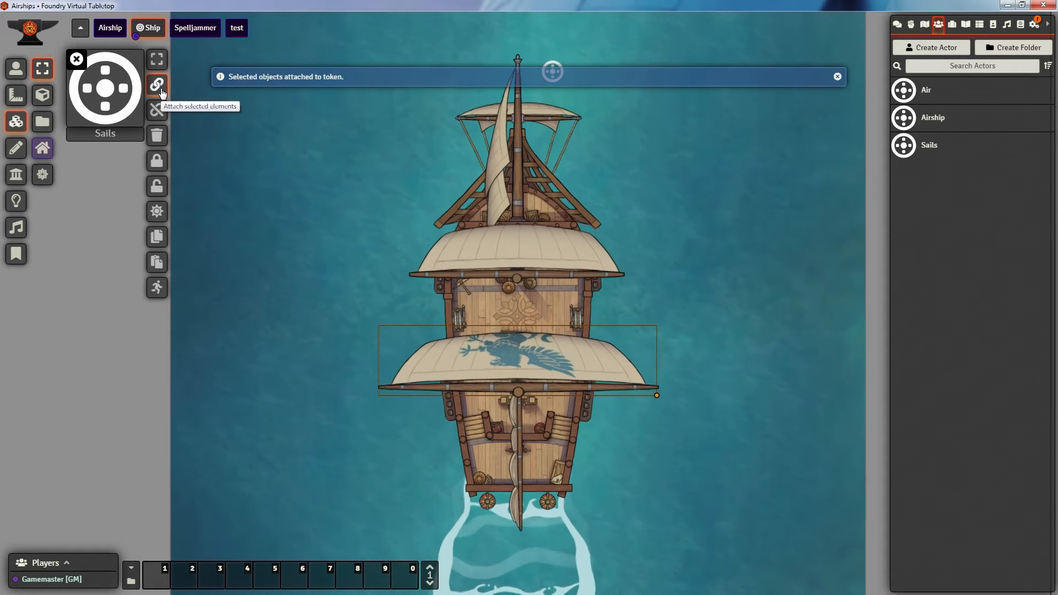
{"action": "left_click", "coordinate": [554, 69]}
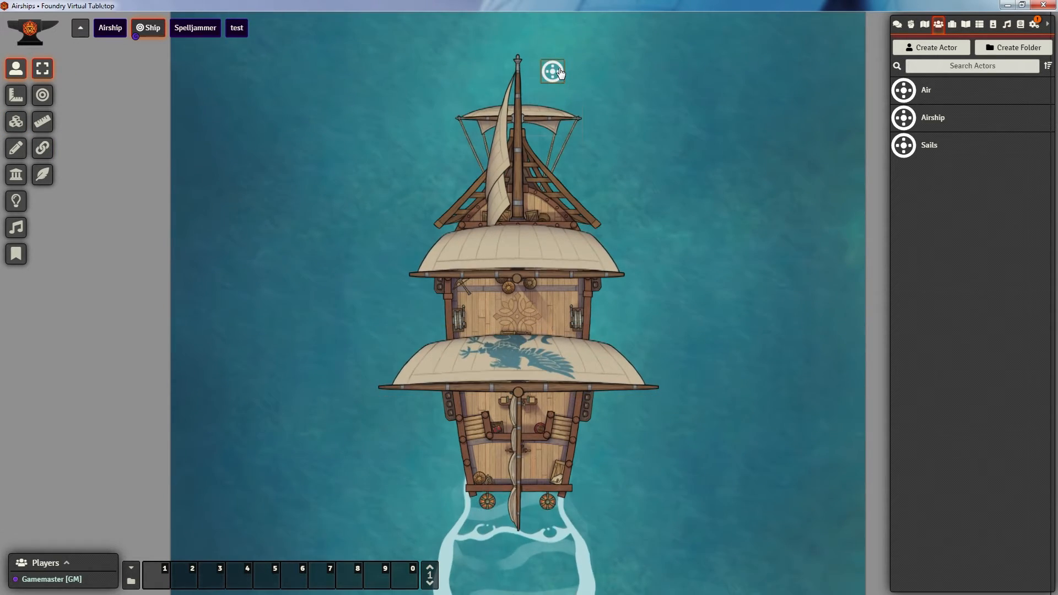
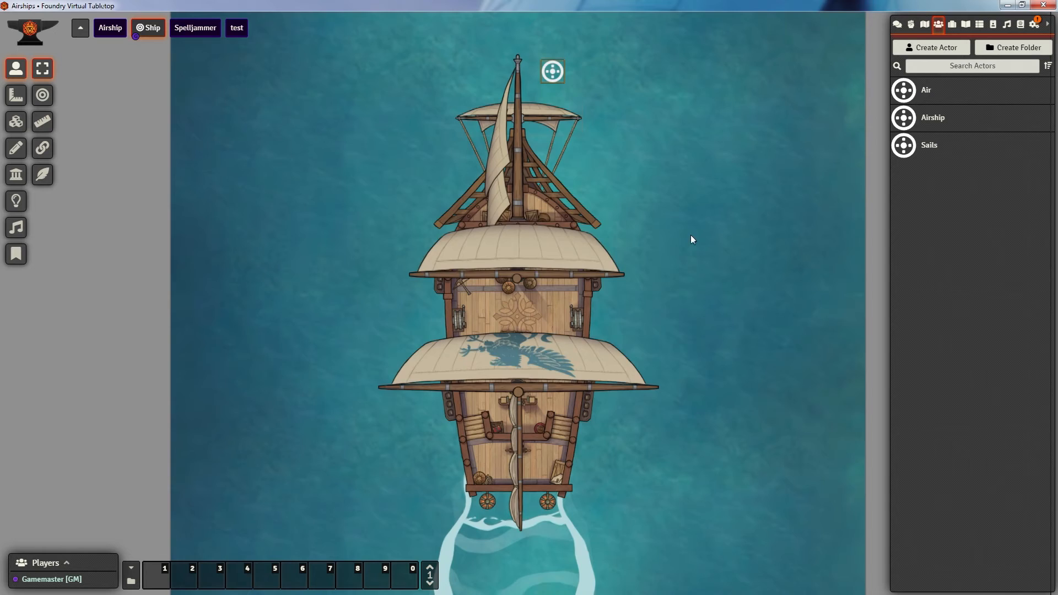
{"action": "scroll", "coordinate": [690, 236], "scroll_direction": "down", "scroll_amount": 2}
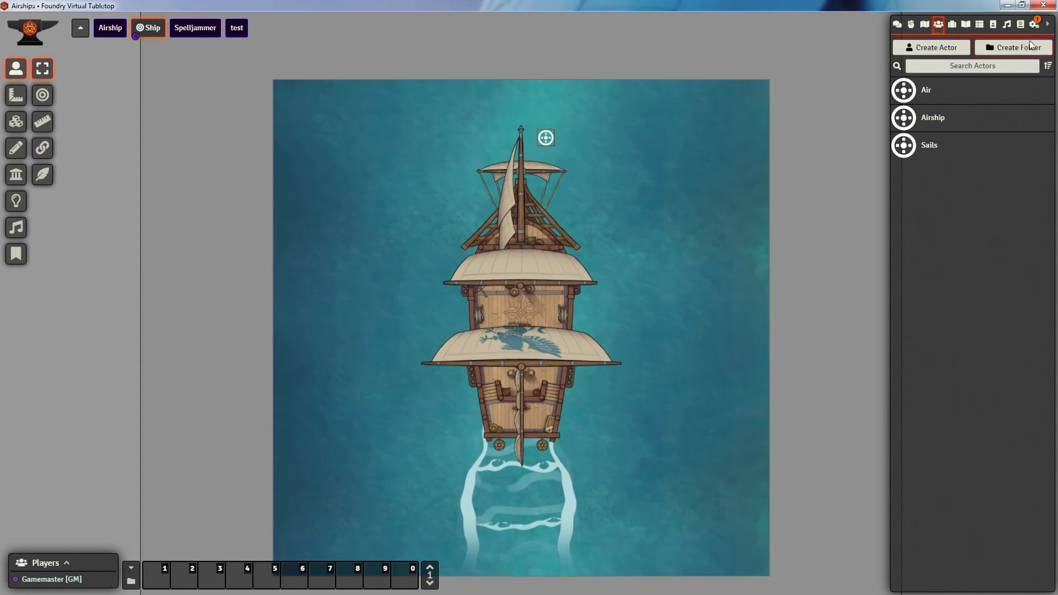
Step: Visit the Airship scene, peek at the cloud tile's settings, then switch to the Spelljammer scene
{"action": "left_click", "coordinate": [927, 24]}
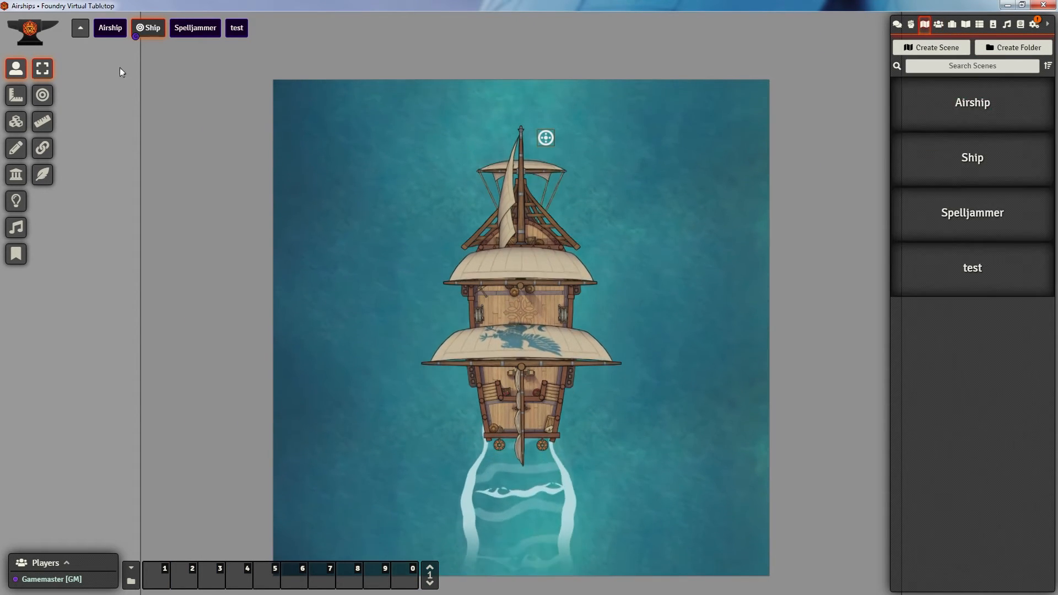
{"action": "left_click", "coordinate": [110, 27]}
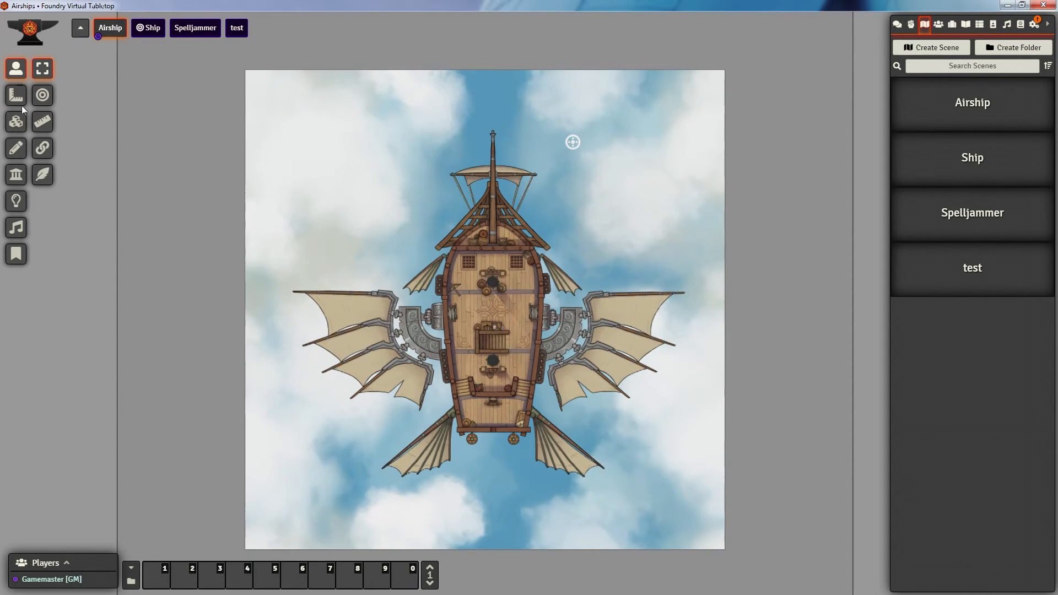
{"action": "left_click", "coordinate": [16, 122]}
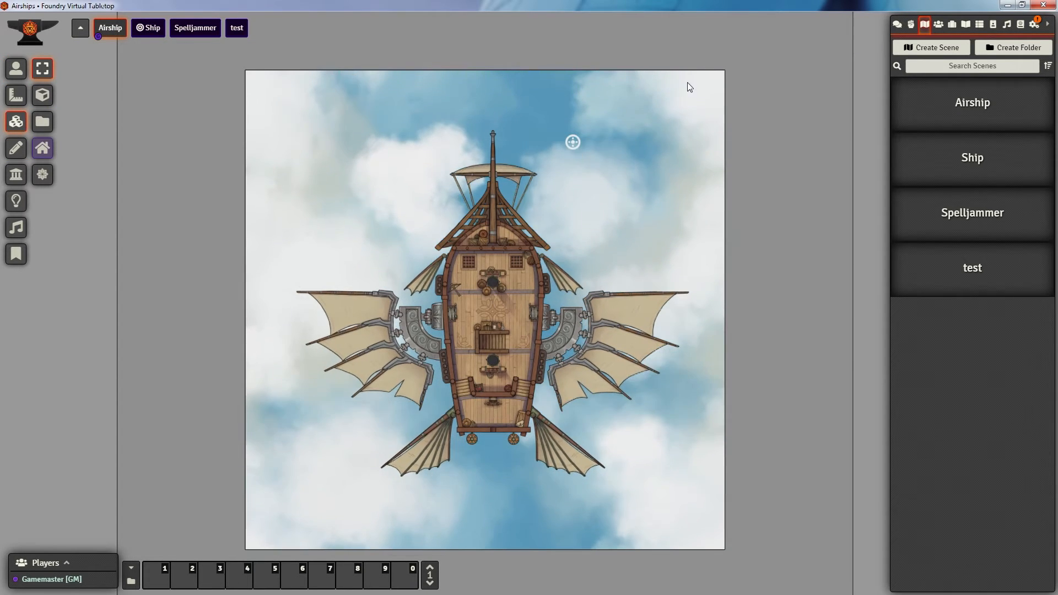
{"action": "double_click", "coordinate": [686, 82]}
{"action": "key", "text": "Escape"}
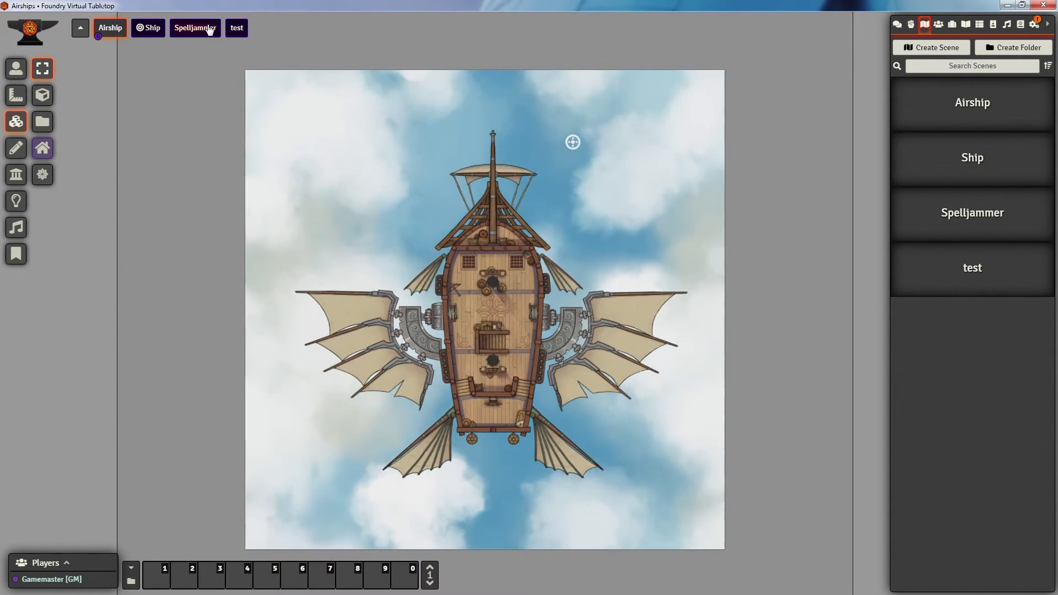
{"action": "left_click", "coordinate": [195, 28]}
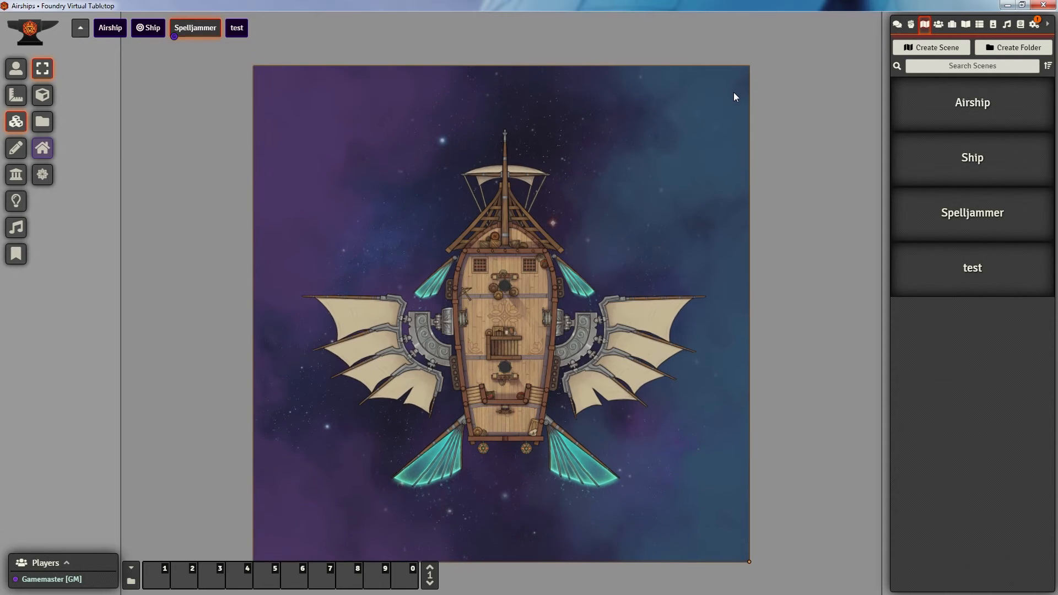
{"action": "right_click", "coordinate": [733, 92]}
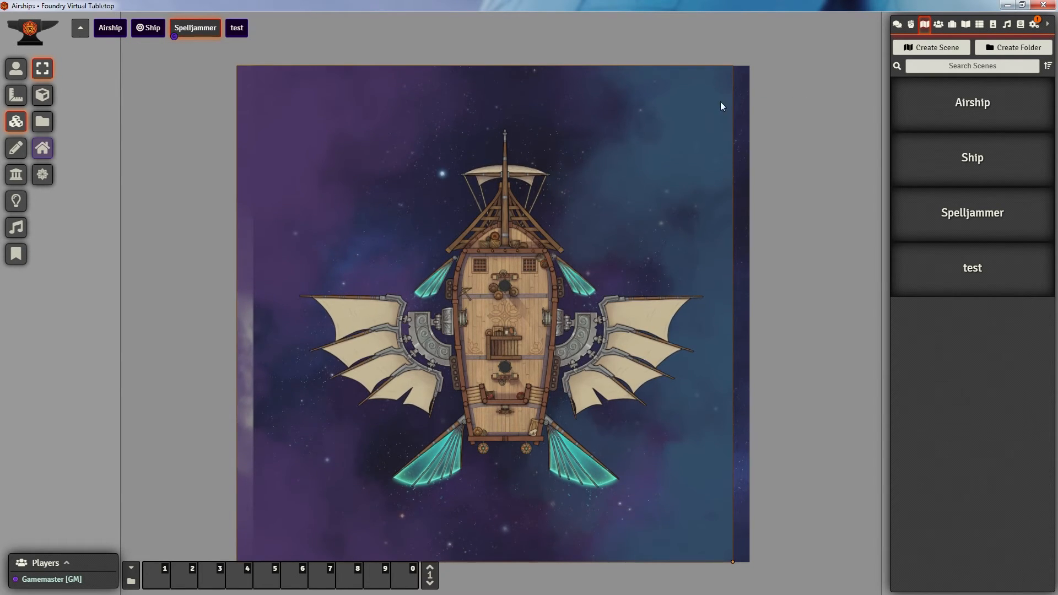
{"action": "left_click_drag", "start_coordinate": [713, 103], "coordinate": [605, 100]}
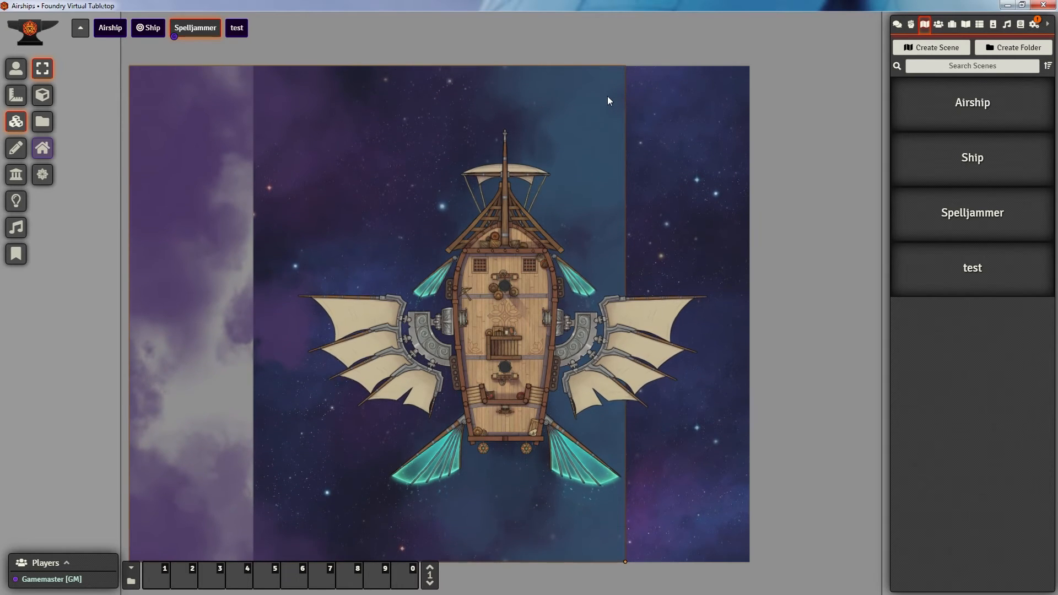
{"action": "double_click", "coordinate": [608, 97]}
{"action": "left_click", "coordinate": [495, 223]}
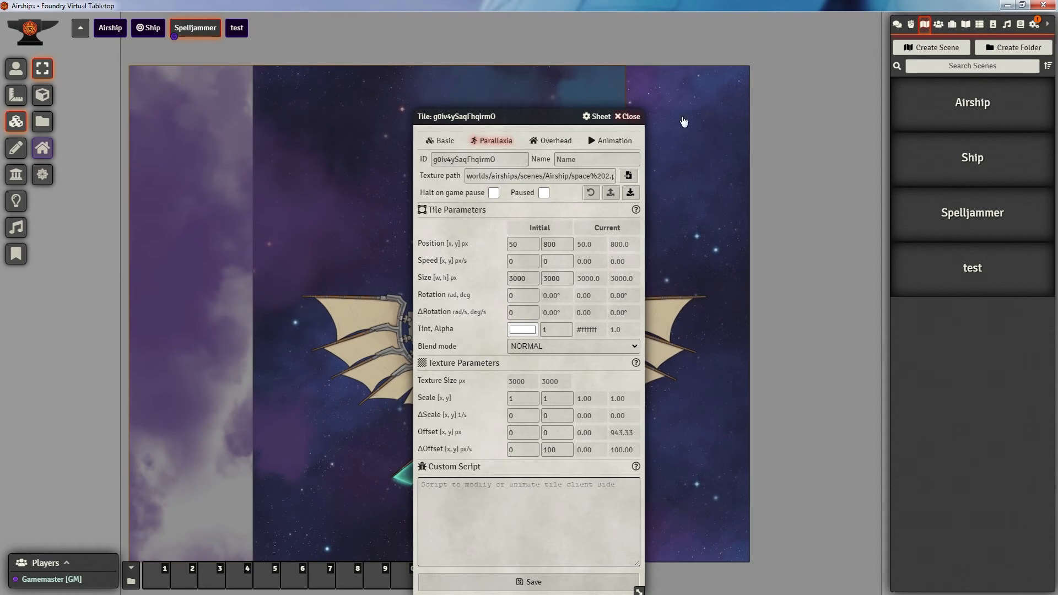
{"action": "left_click", "coordinate": [633, 116]}
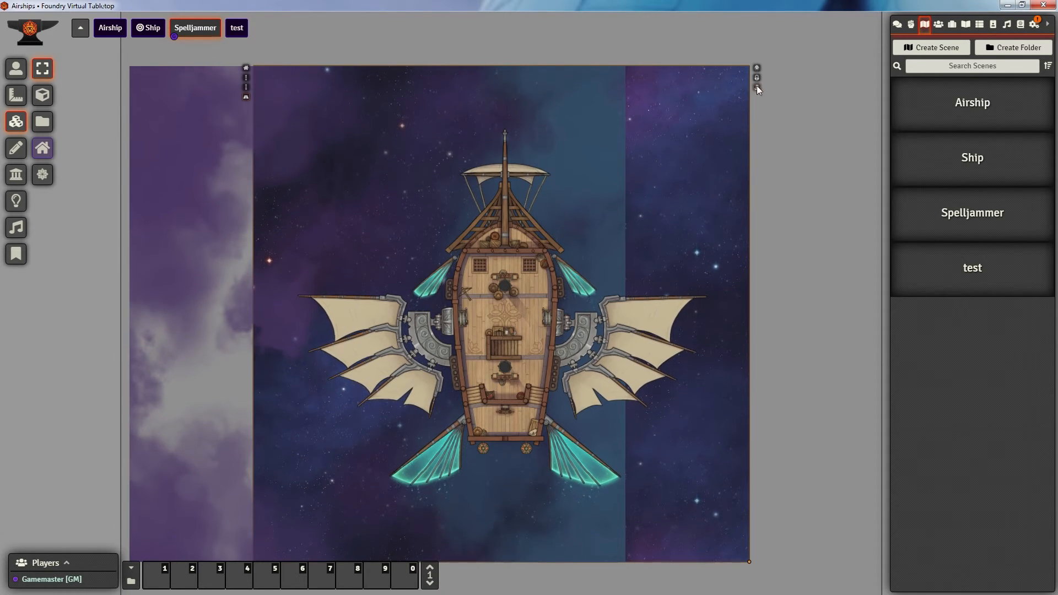
{"action": "double_click", "coordinate": [712, 106]}
{"action": "left_click", "coordinate": [495, 223]}
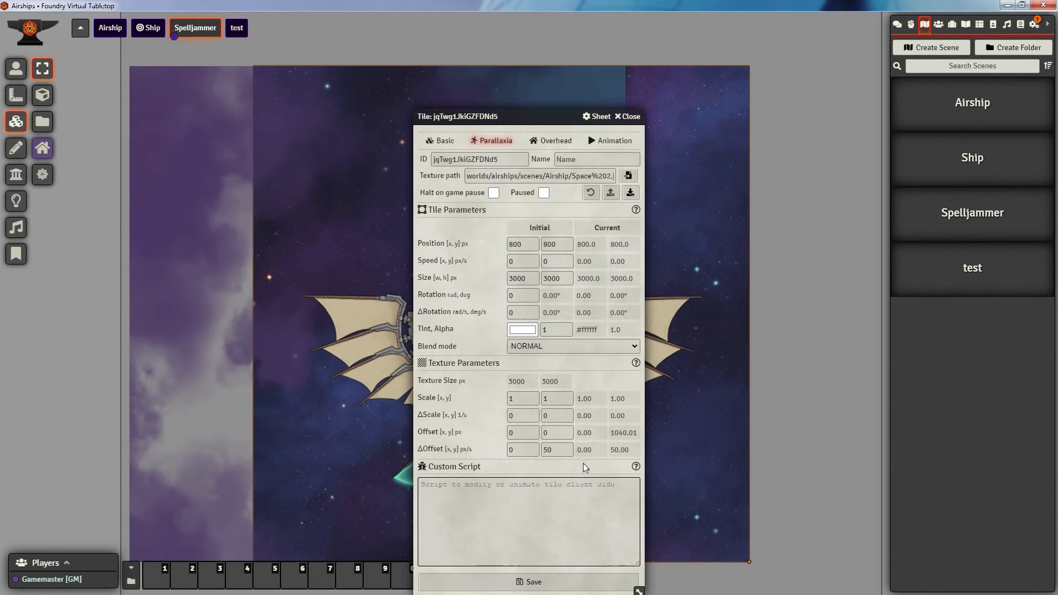
{"action": "left_click", "coordinate": [630, 115]}
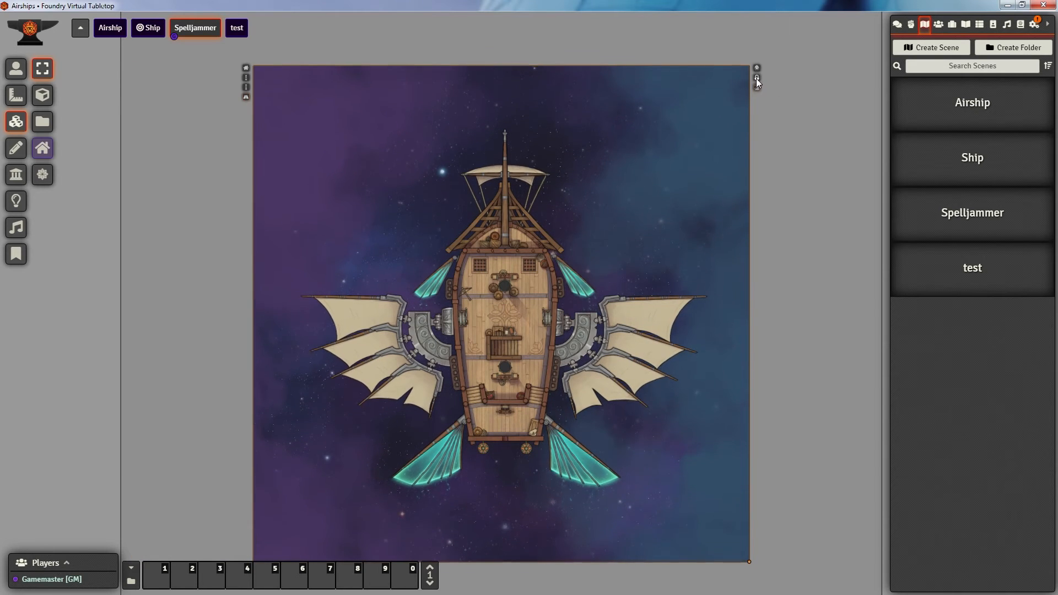
{"action": "left_click", "coordinate": [757, 78]}
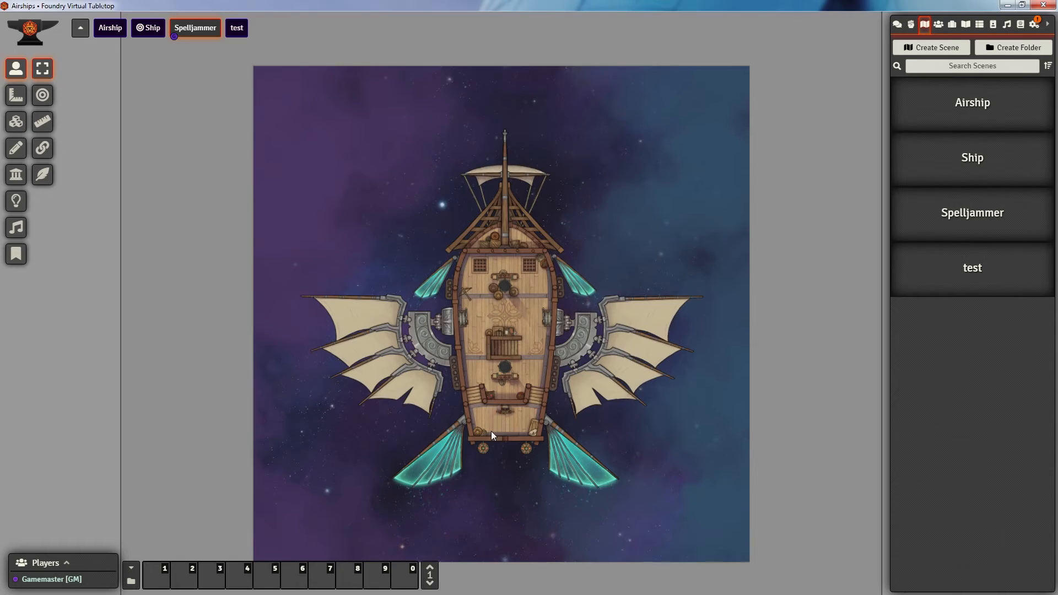
{"action": "scroll", "coordinate": [492, 431], "scroll_direction": "up", "scroll_amount": 2}
Step: Play the explosion video on the first cannon-blast tile via its Tile HUD
{"action": "left_click_drag", "start_coordinate": [551, 397], "coordinate": [575, 365]}
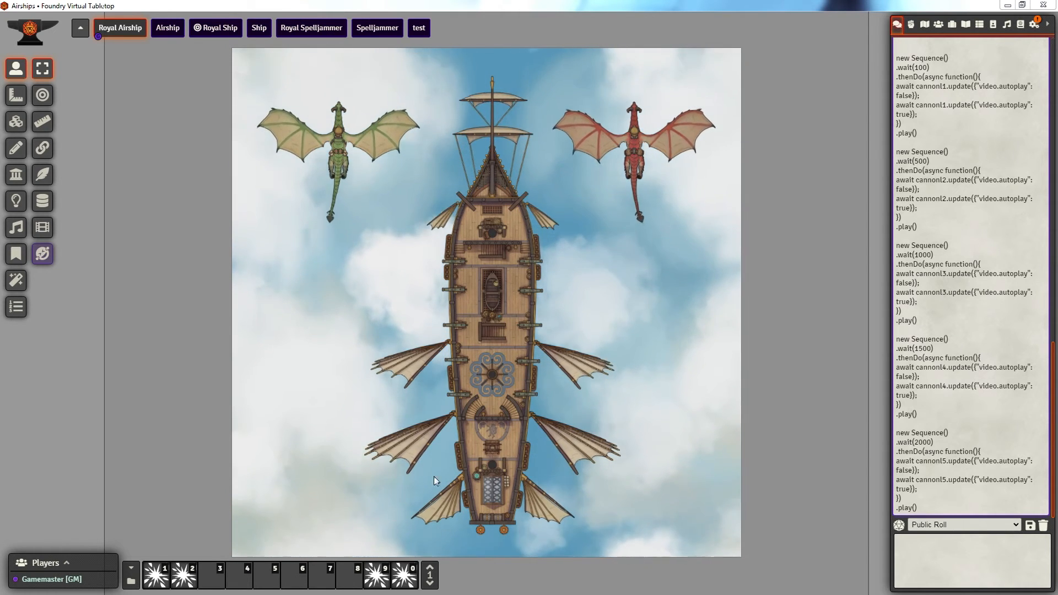
{"action": "scroll", "coordinate": [620, 324], "scroll_direction": "up", "scroll_amount": 2}
{"action": "scroll", "coordinate": [536, 316], "scroll_direction": "up", "scroll_amount": 2}
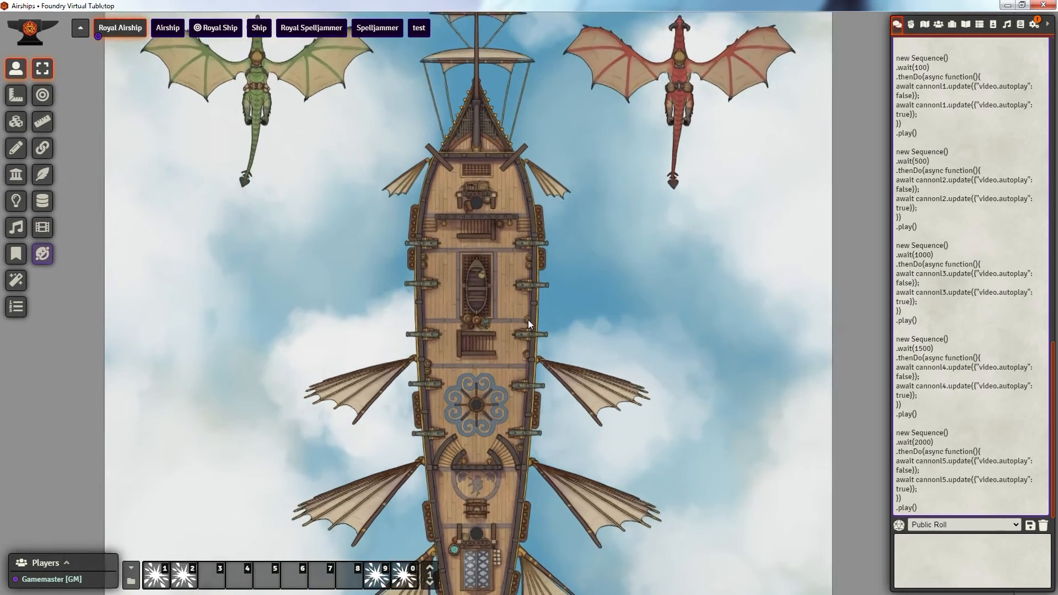
{"action": "scroll", "coordinate": [529, 320], "scroll_direction": "up", "scroll_amount": 2}
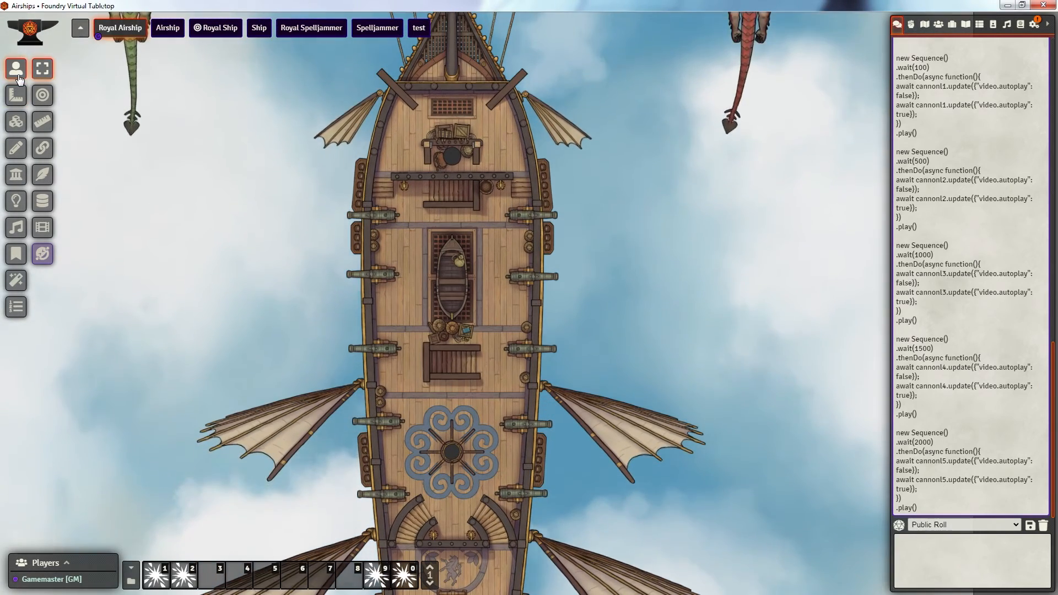
{"action": "left_click", "coordinate": [17, 122]}
{"action": "right_click", "coordinate": [362, 214]}
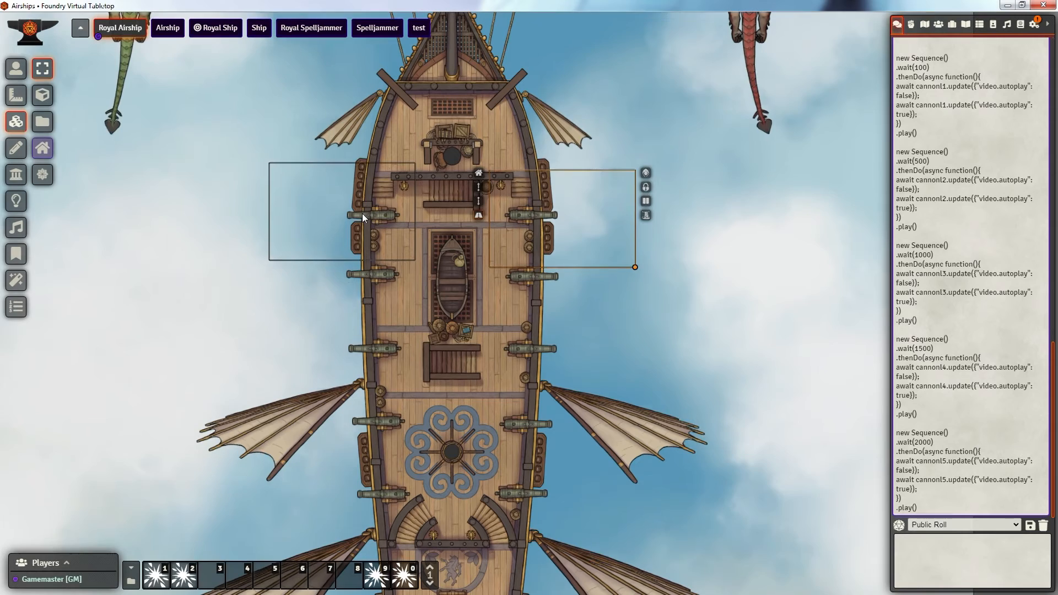
{"action": "right_click", "coordinate": [381, 210]}
{"action": "left_click", "coordinate": [425, 195]}
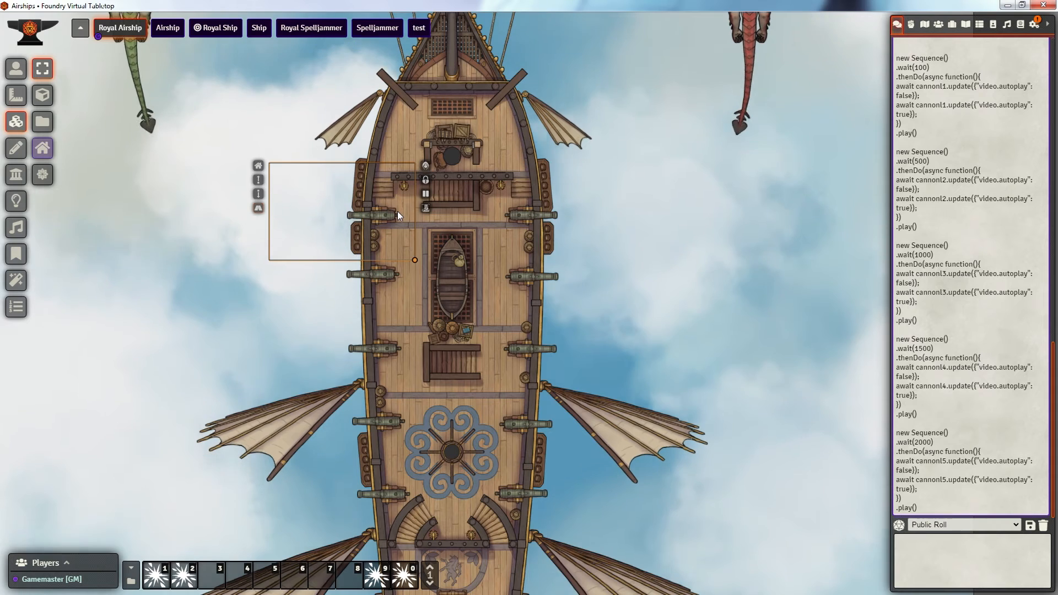
{"action": "left_click", "coordinate": [398, 211]}
Step: Play the explosion video on the next cannon-blast tile
{"action": "right_click", "coordinate": [386, 209]}
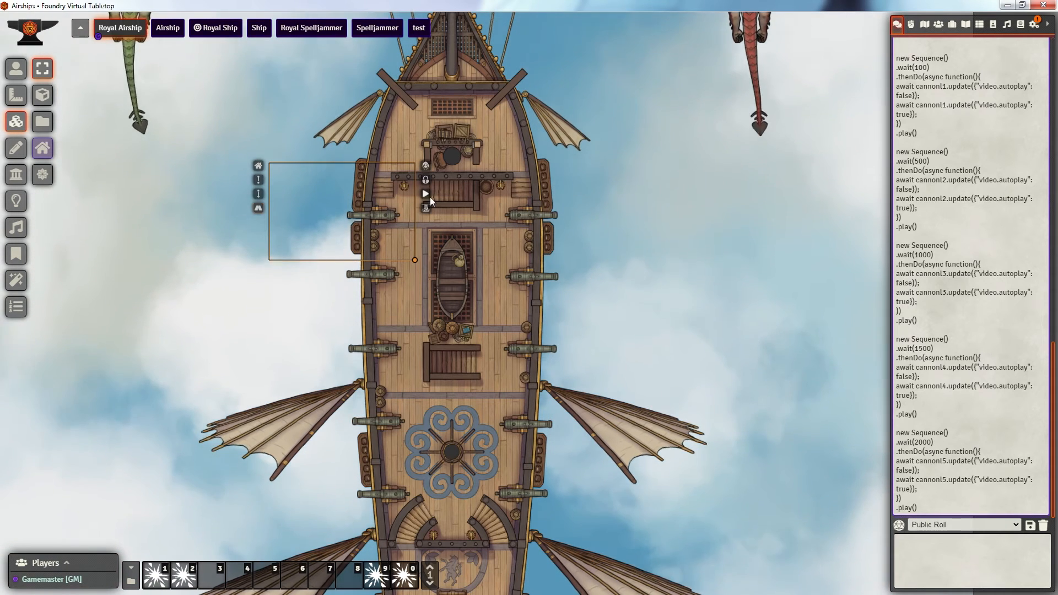
{"action": "left_click", "coordinate": [427, 193]}
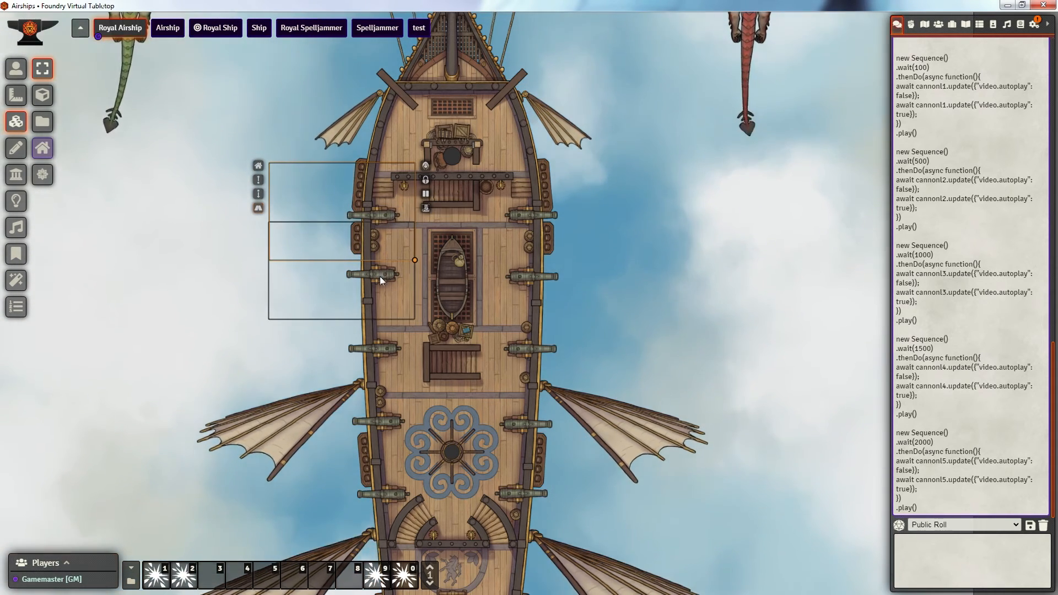
Step: Bring up the Fire Cannons (left) macro's script from hotbar slot 1 for editing
{"action": "right_click", "coordinate": [155, 574]}
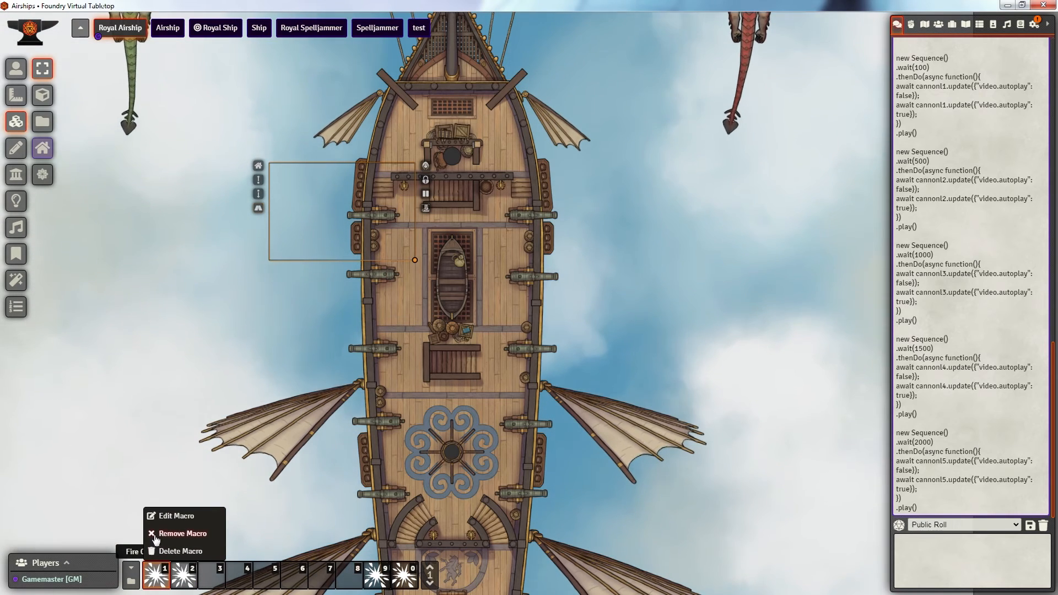
{"action": "left_click", "coordinate": [175, 517]}
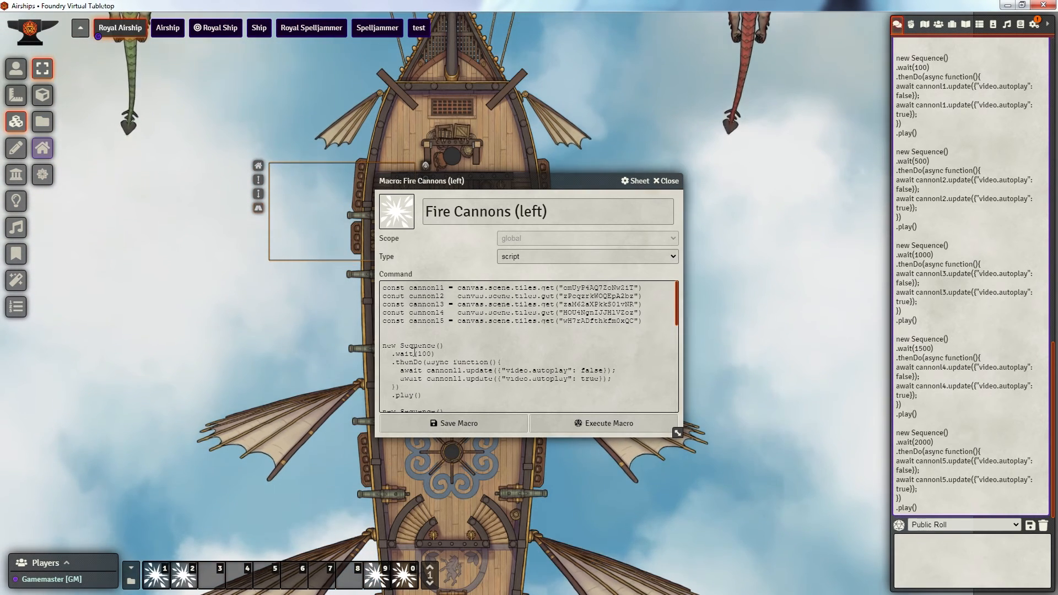
{"action": "scroll", "coordinate": [443, 346], "scroll_direction": "down", "scroll_amount": 3}
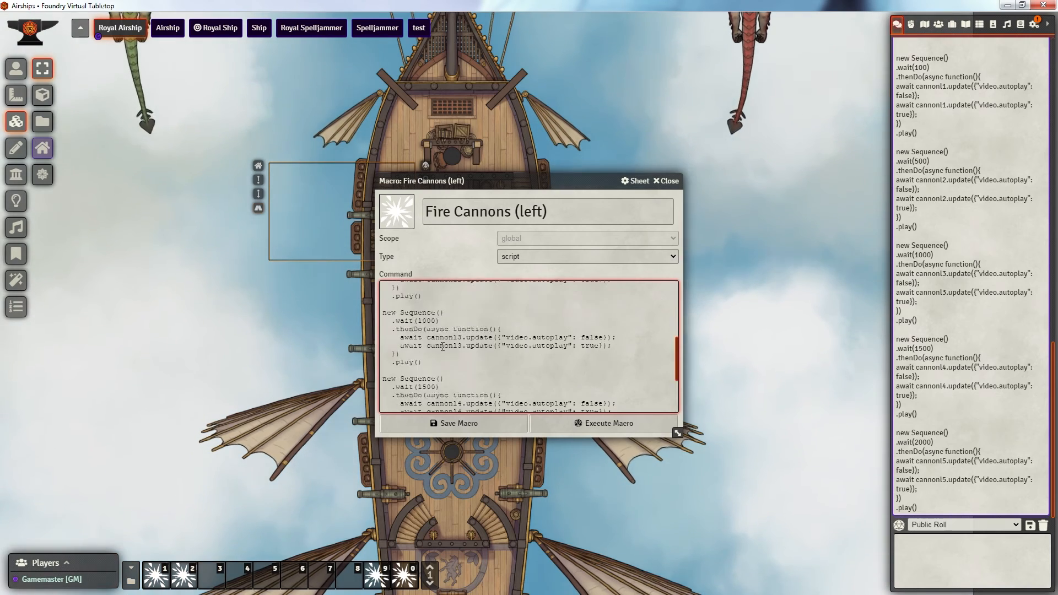
{"action": "scroll", "coordinate": [443, 346], "scroll_direction": "up", "scroll_amount": 3}
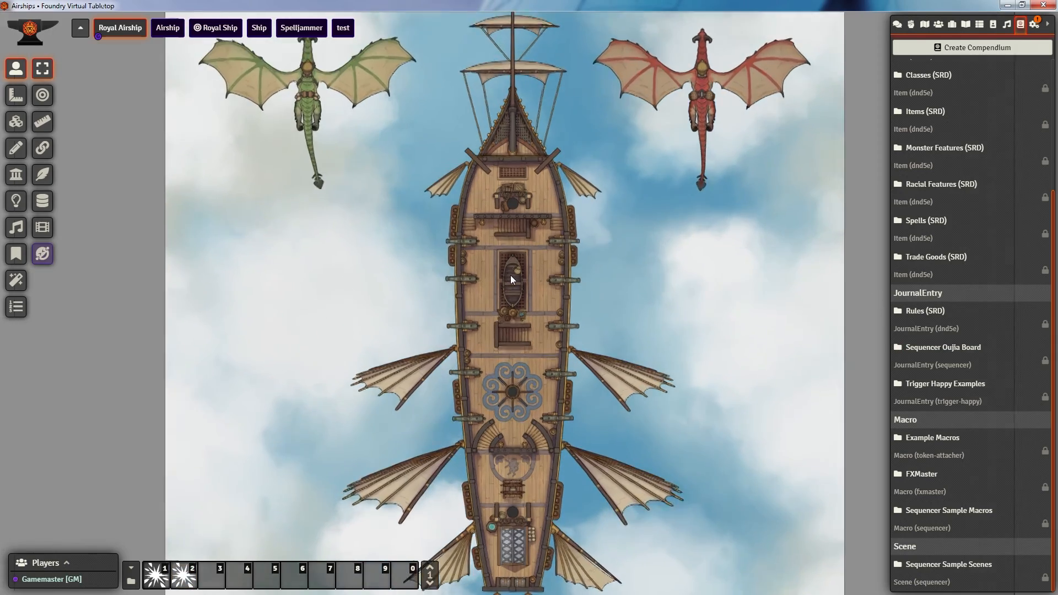
{"action": "scroll", "coordinate": [510, 276], "scroll_direction": "up", "scroll_amount": 2}
{"action": "scroll", "coordinate": [510, 275], "scroll_direction": "up", "scroll_amount": 2}
{"action": "scroll", "coordinate": [510, 275], "scroll_direction": "up", "scroll_amount": 2}
{"action": "scroll", "coordinate": [510, 275], "scroll_direction": "up", "scroll_amount": 1}
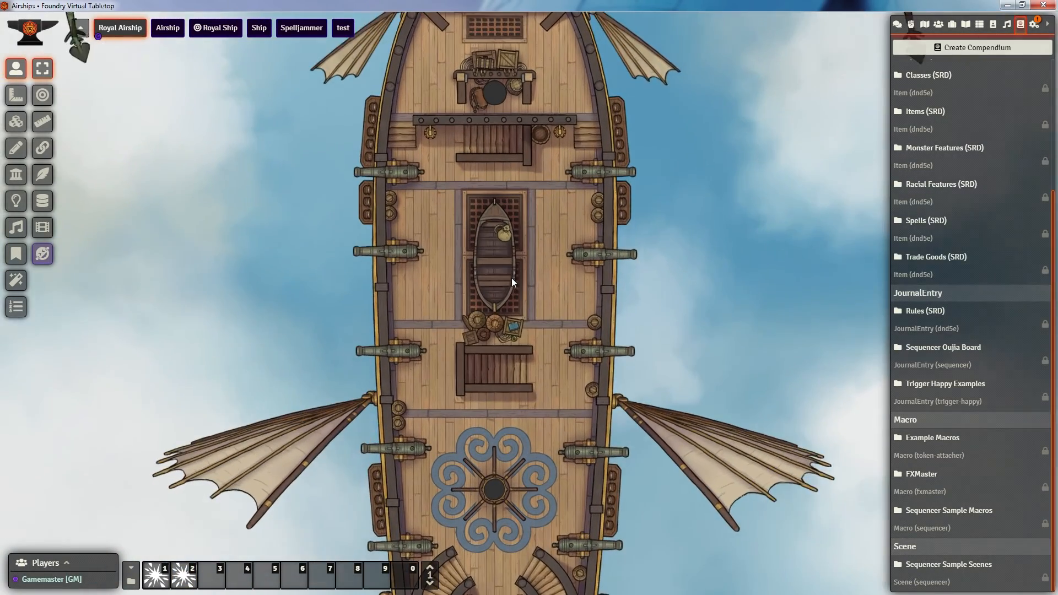
{"action": "scroll", "coordinate": [512, 278], "scroll_direction": "up", "scroll_amount": 1}
{"action": "scroll", "coordinate": [512, 278], "scroll_direction": "up", "scroll_amount": 1}
Step: Run the Fire Cannons (right) macro from hotbar slot 2 on the ship's midsection
{"action": "left_click_drag", "start_coordinate": [521, 307], "coordinate": [526, 279]}
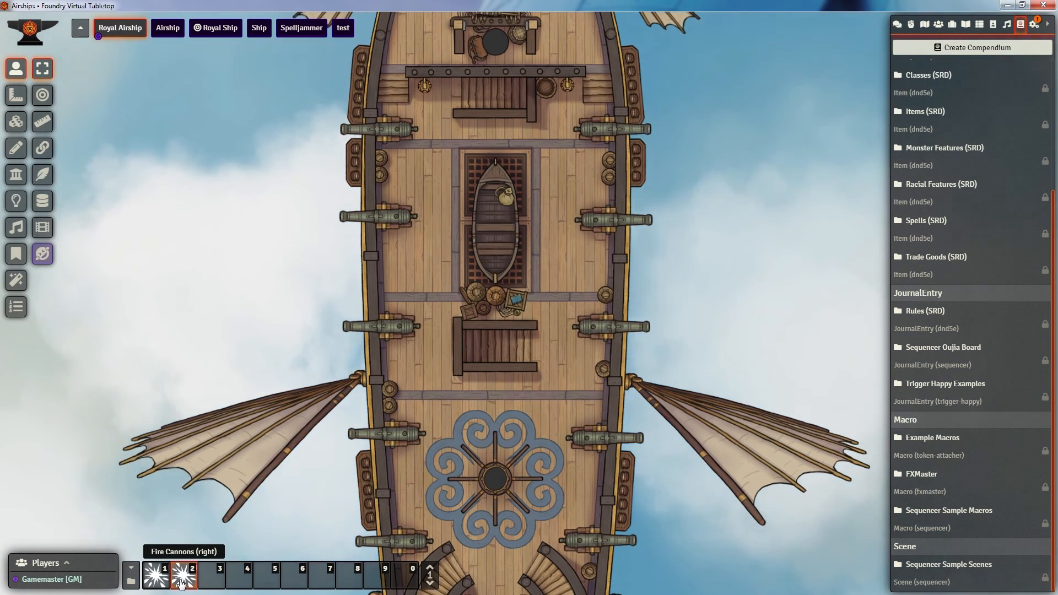
{"action": "left_click", "coordinate": [183, 575]}
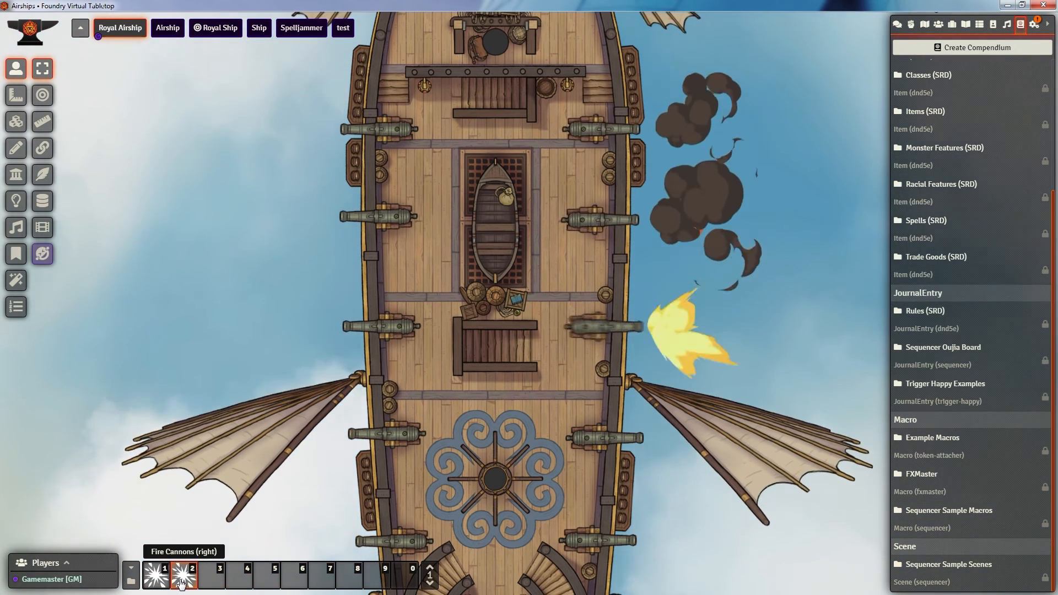